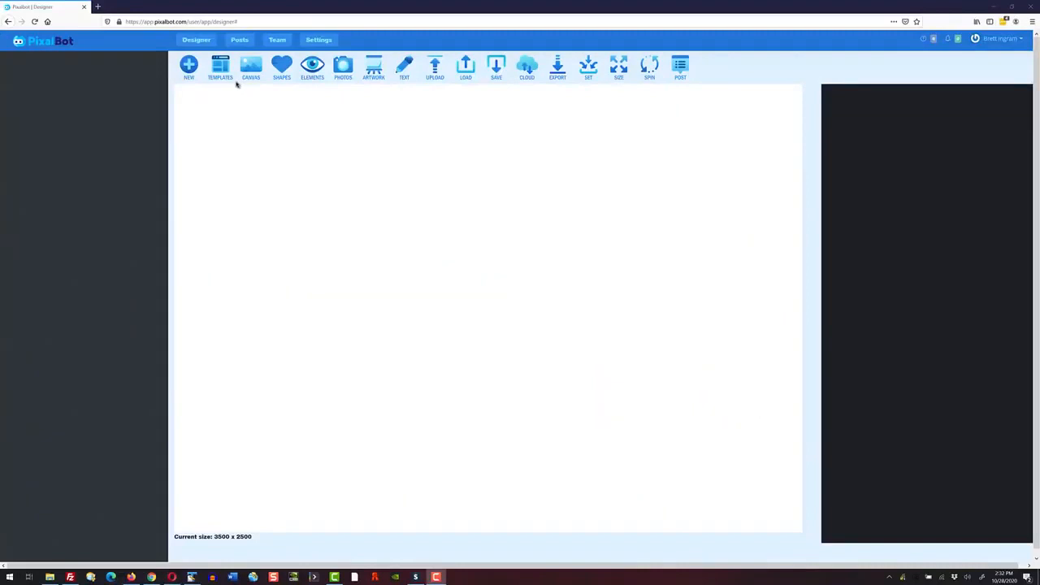
Load the pink and purple Online Courses template from the education and employment template category
left_click(220, 67)
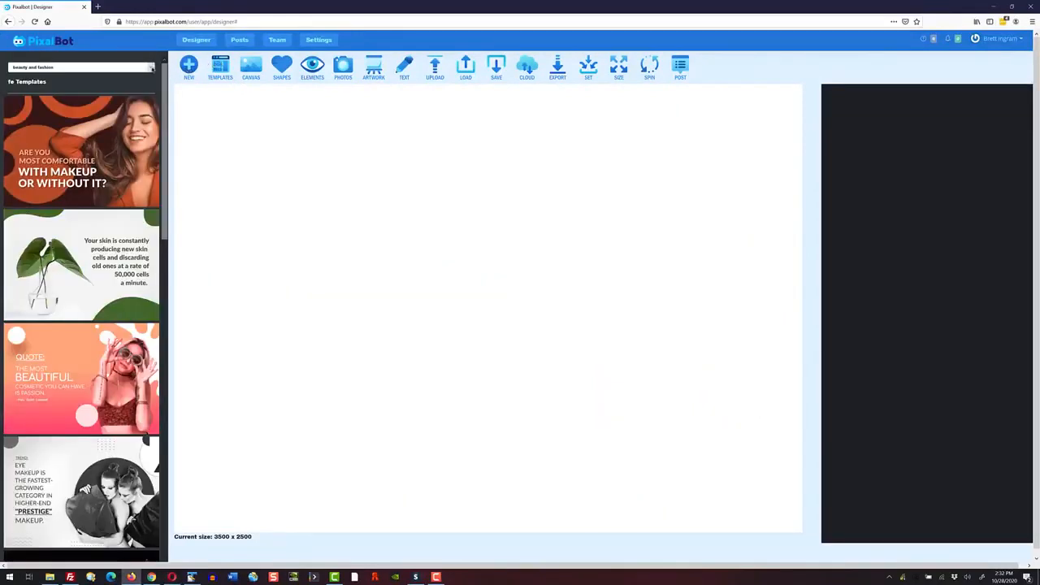
left_click(151, 68)
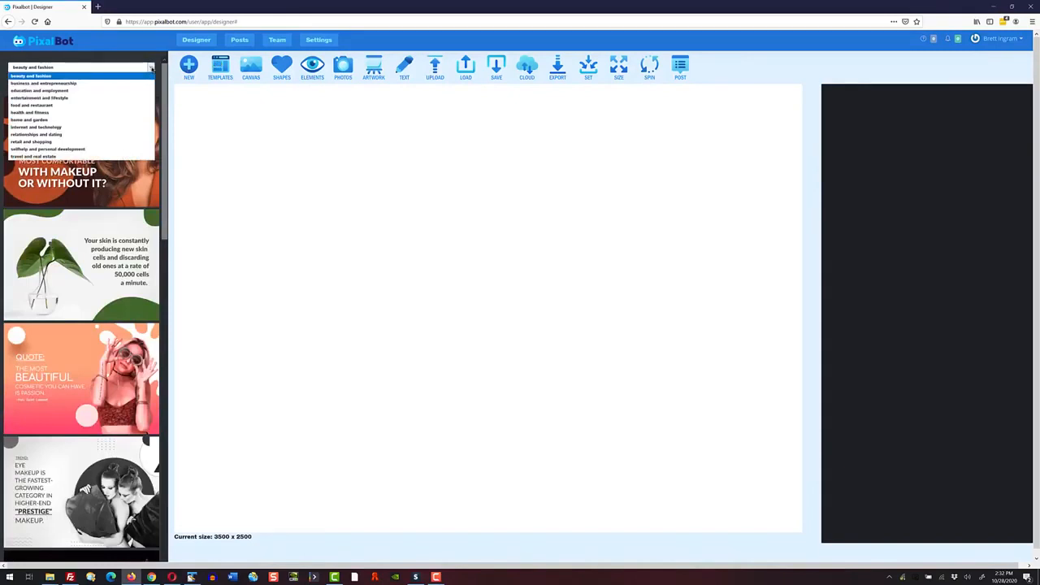
left_click(99, 90)
scroll(102, 199, "down", 6)
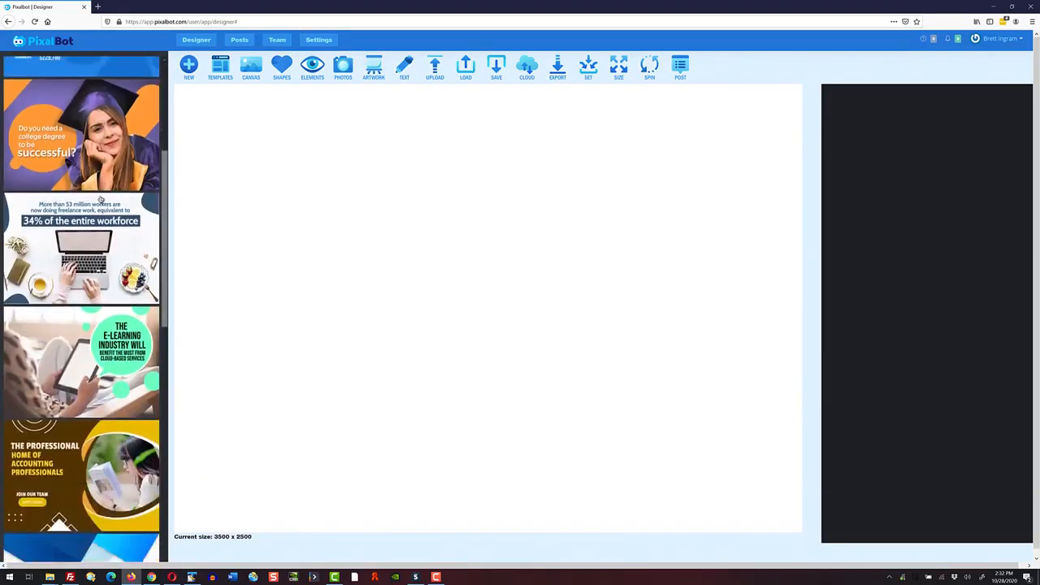
scroll(102, 198, "down", 2)
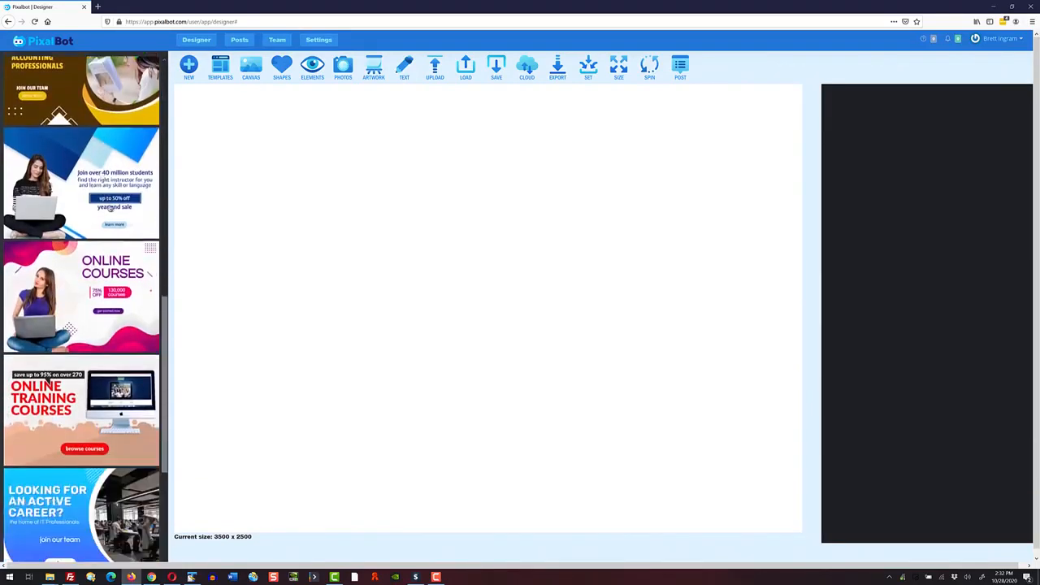
left_click(83, 277)
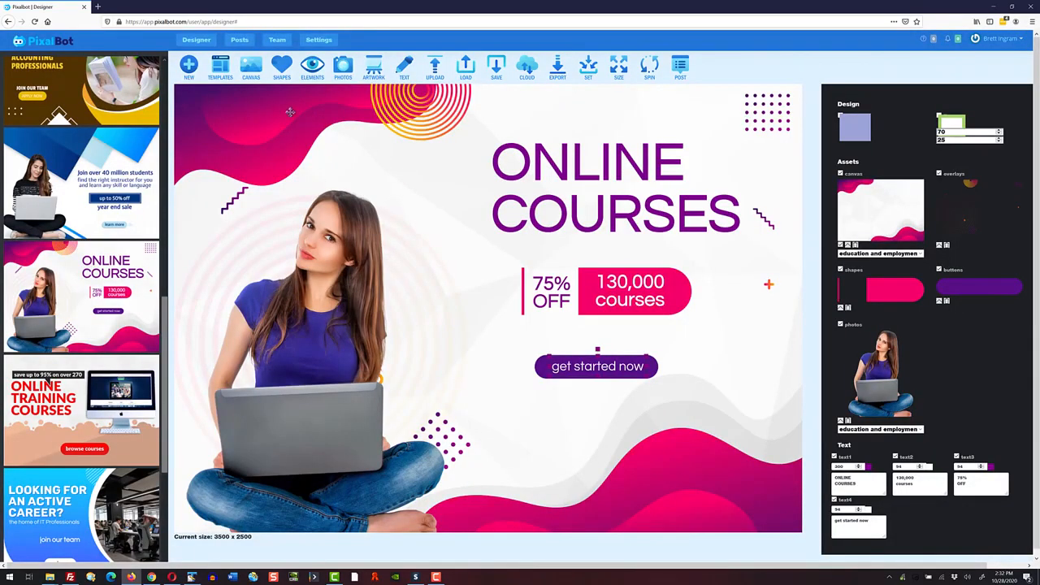
Browse the canvas backgrounds in the education and employment category
left_click(256, 68)
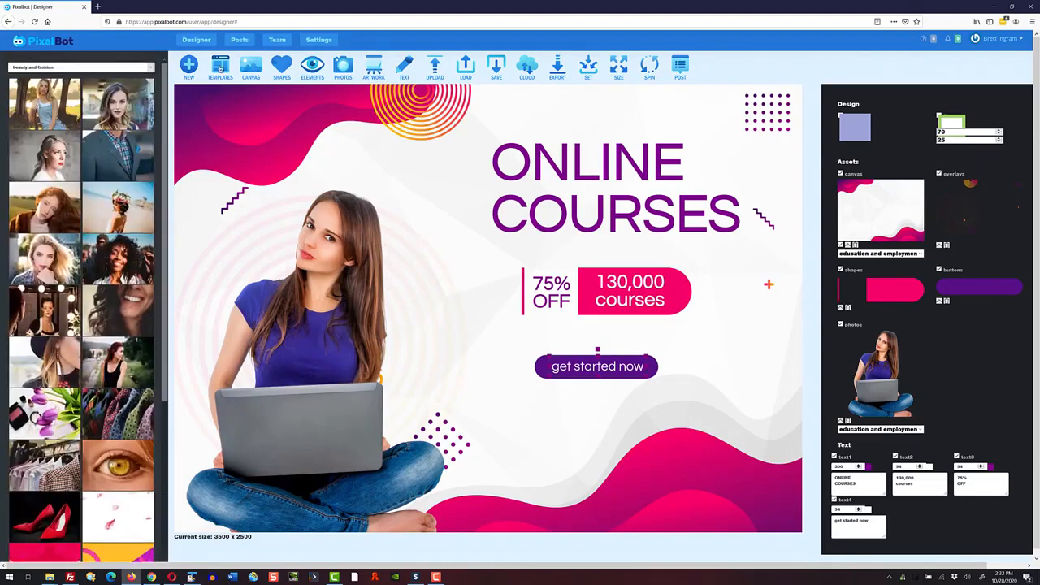
left_click(123, 68)
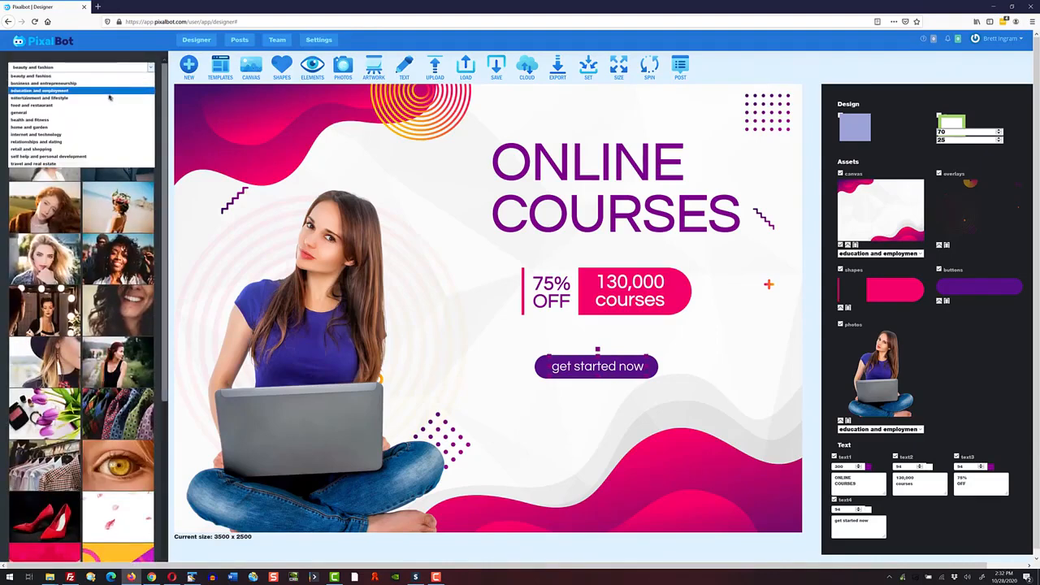
left_click(106, 90)
scroll(119, 257, "down", 10)
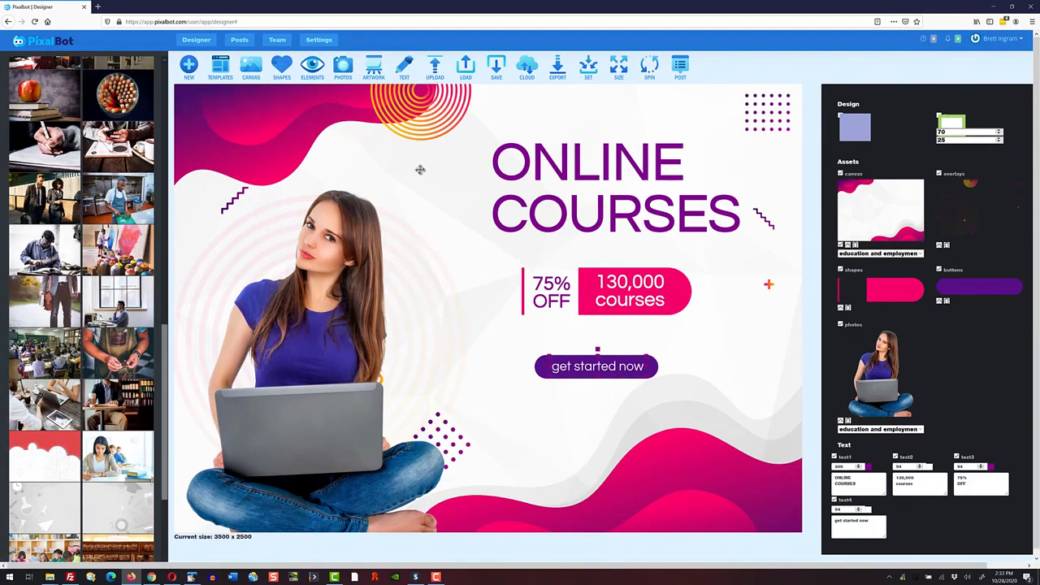
Add the yellow circle from the shapes library and scale it down over the woman's photo
left_click(282, 69)
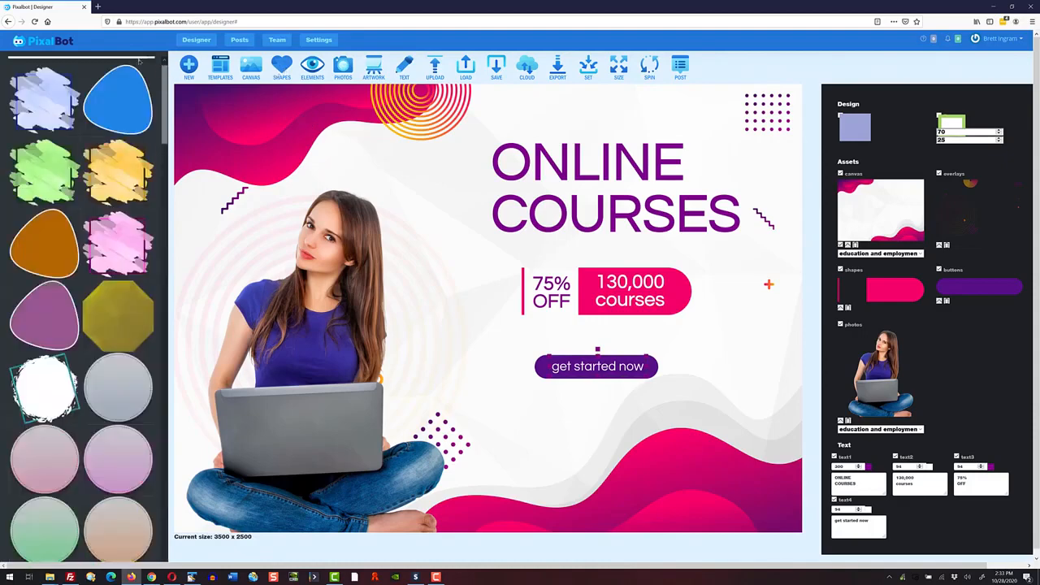
scroll(130, 122, "down", 10)
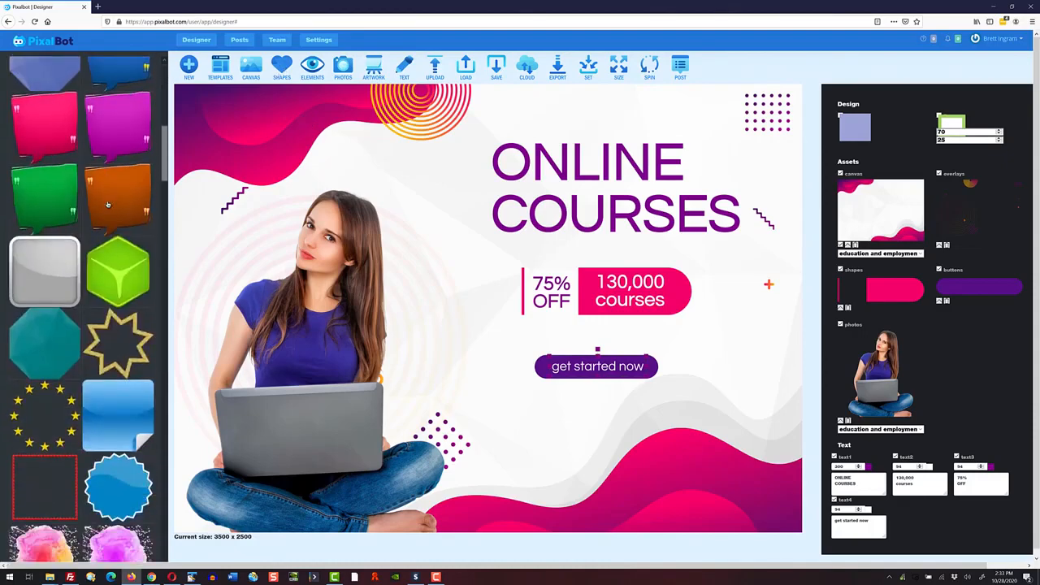
scroll(109, 205, "down", 3)
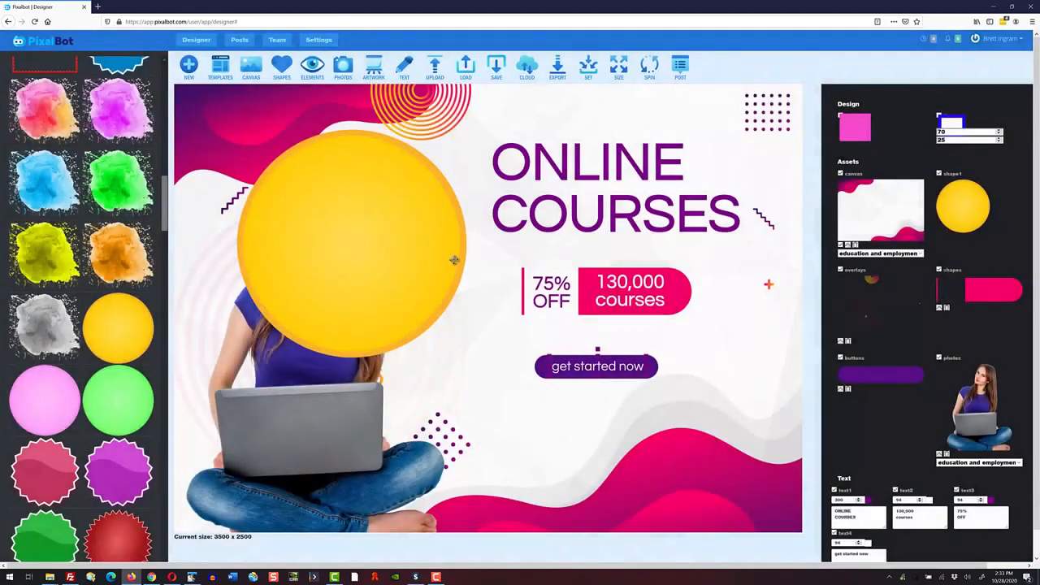
left_click(404, 227)
left_click_drag(469, 127, 338, 248)
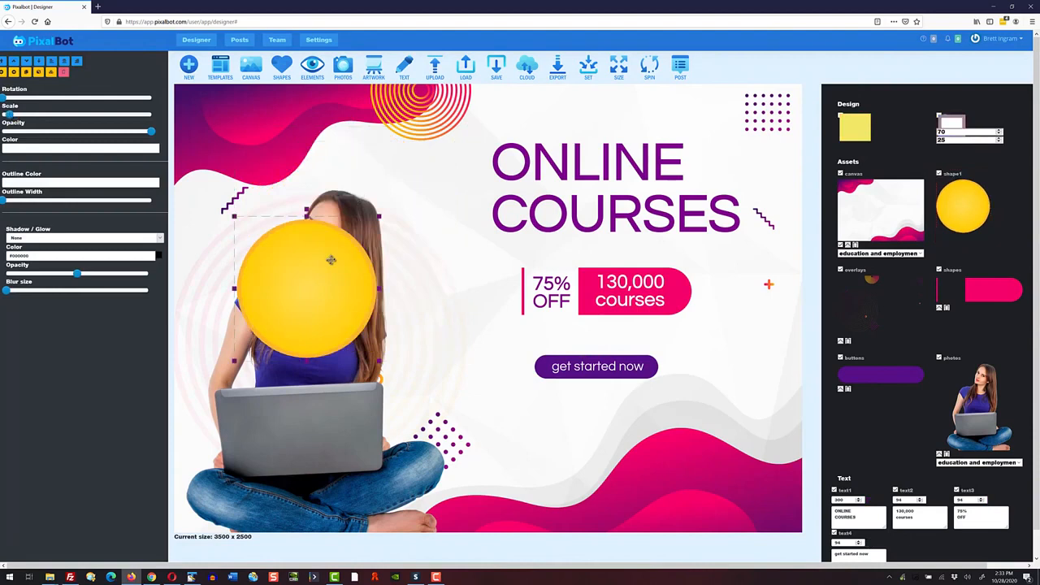
Send the yellow circle behind the woman's photo, shift it slightly up and left, and delete it
left_click(27, 62)
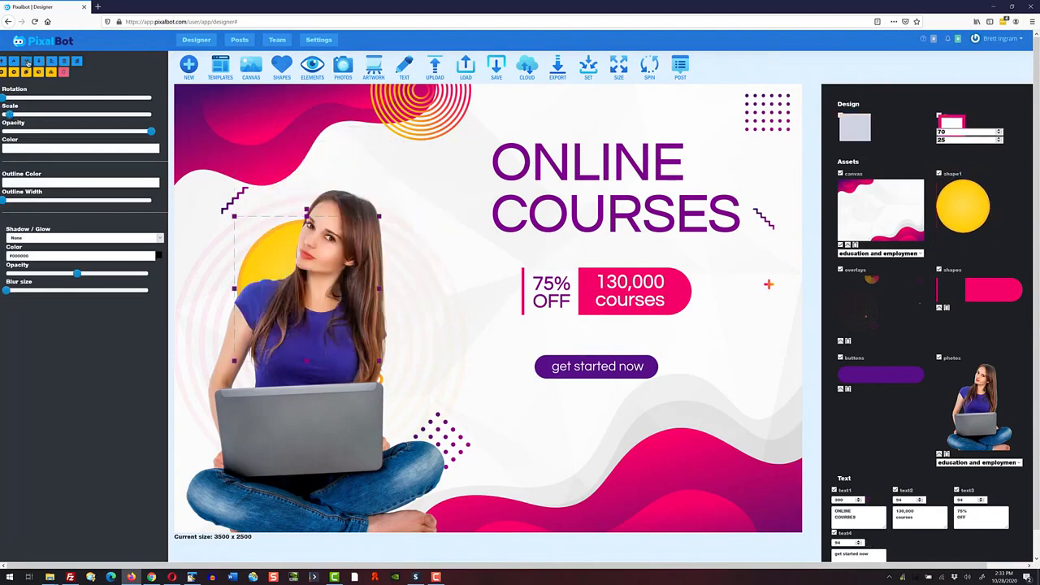
left_click_drag(263, 242, 247, 207)
left_click(65, 73)
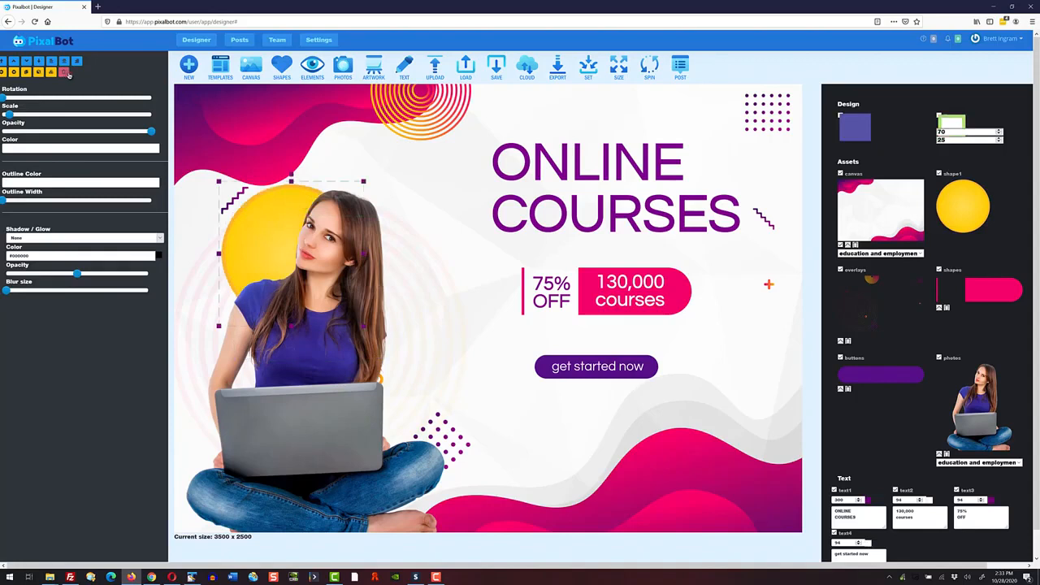
Browse the stickers category of the elements library
left_click(315, 69)
left_click(98, 66)
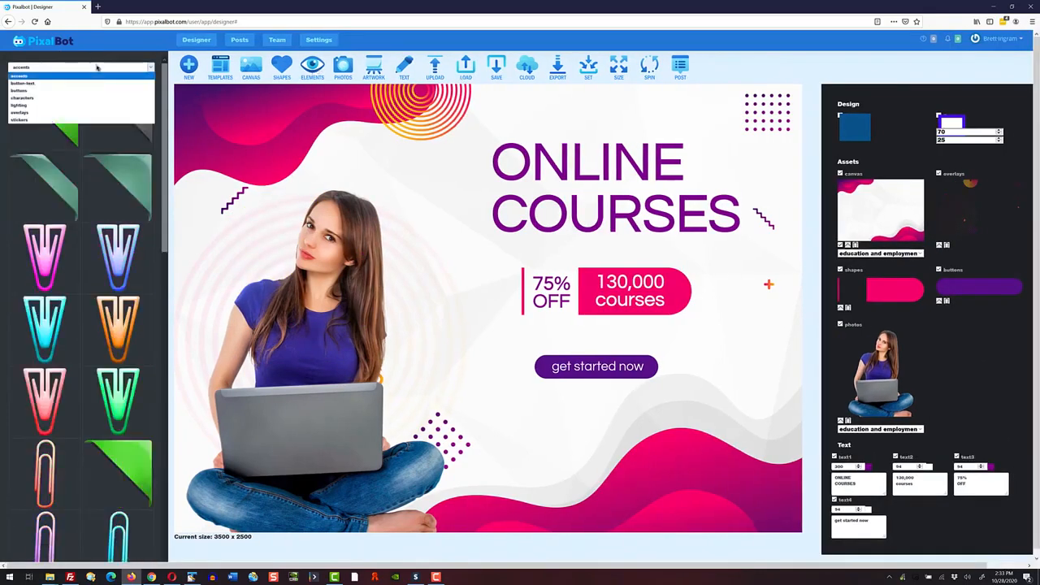
left_click(89, 119)
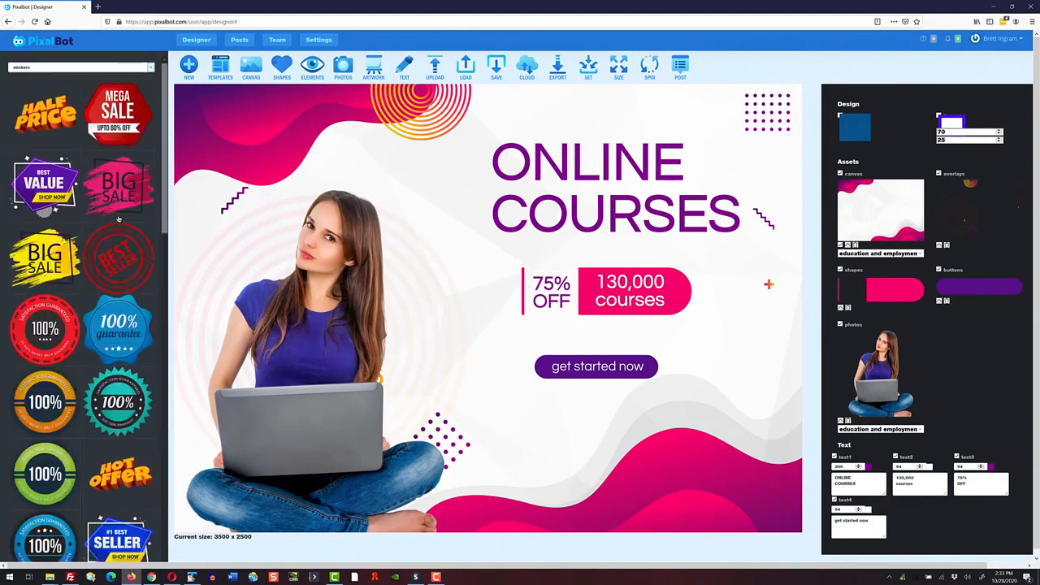
Browse the cut-out photos in the education and employment category
left_click(345, 66)
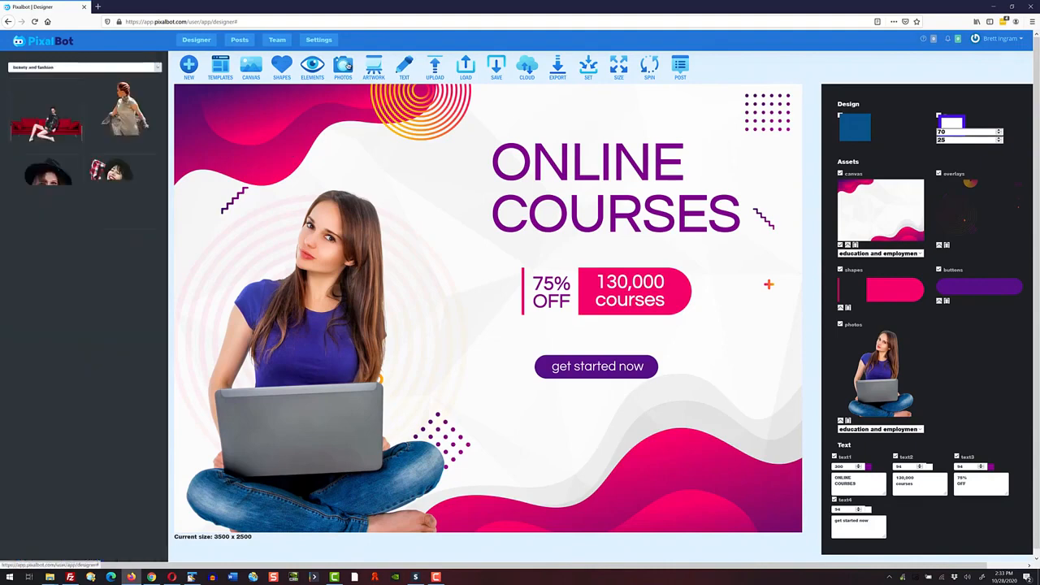
left_click(128, 68)
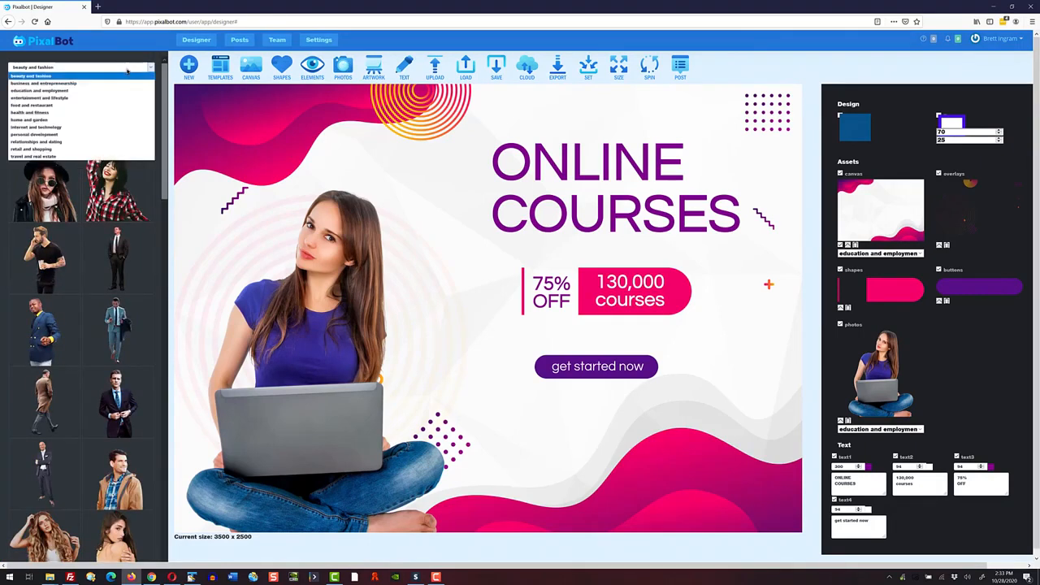
left_click(116, 91)
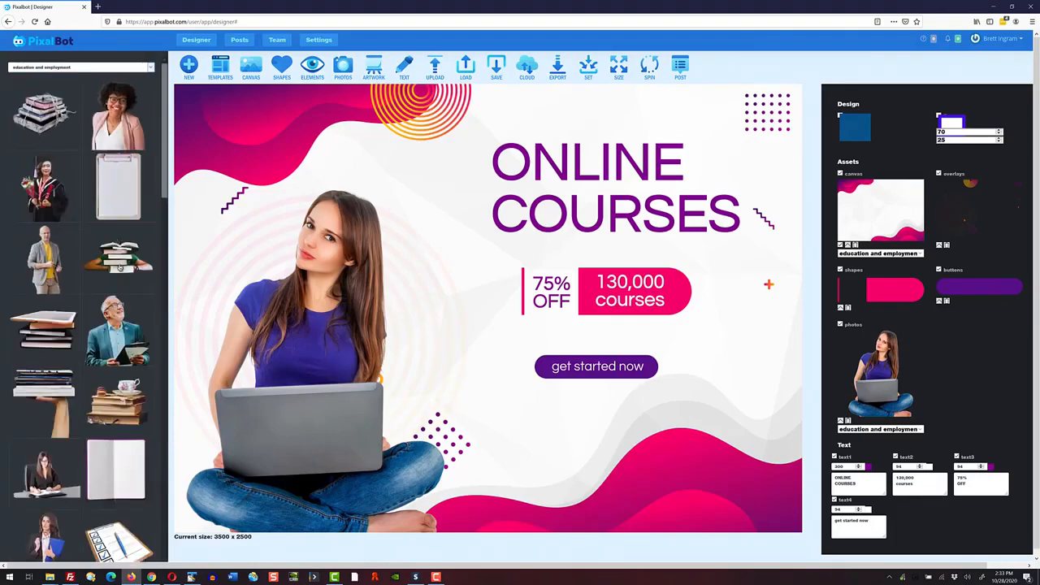
scroll(117, 244, "down", 5)
scroll(119, 267, "down", 5)
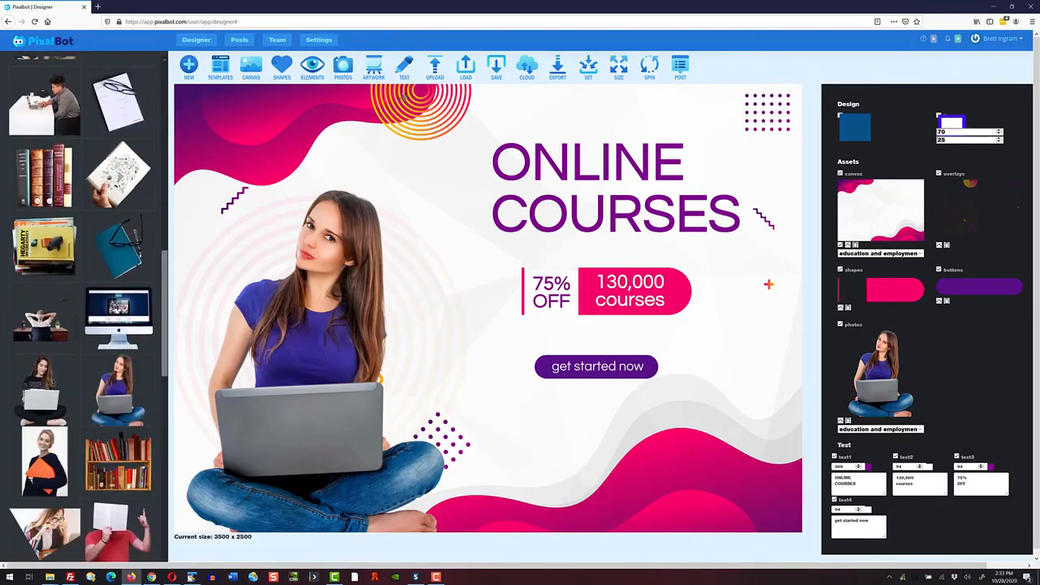
Browse the artwork illustrations in the education and employment category
left_click(374, 66)
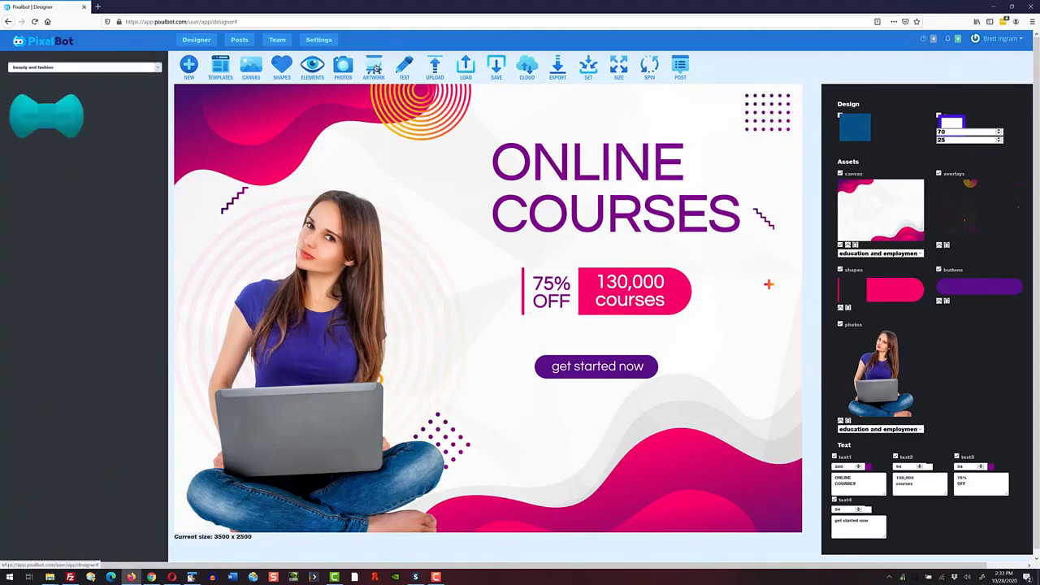
left_click(114, 67)
left_click(105, 90)
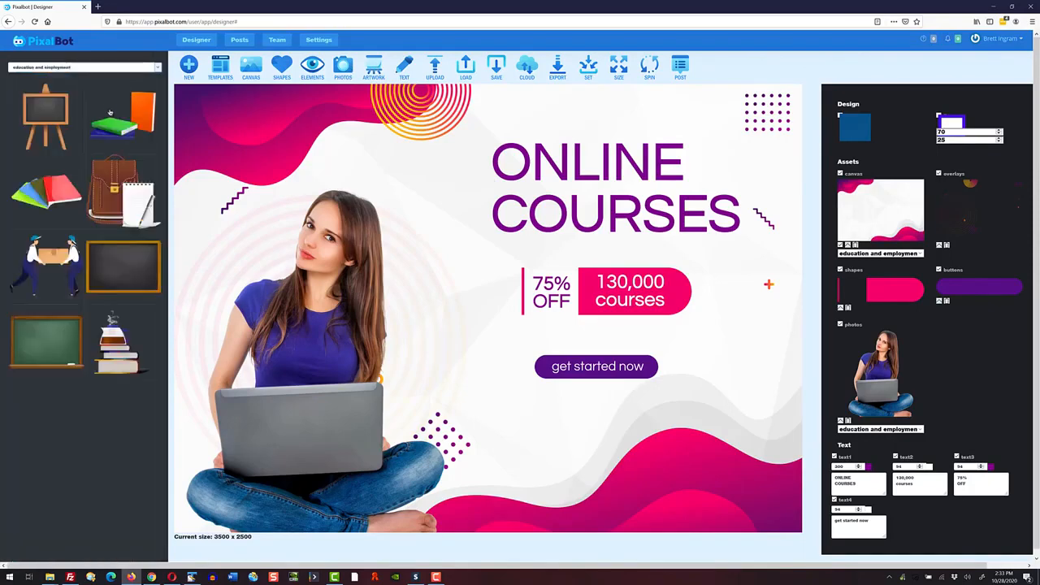
scroll(130, 246, "down", 1)
scroll(130, 246, "down", 5)
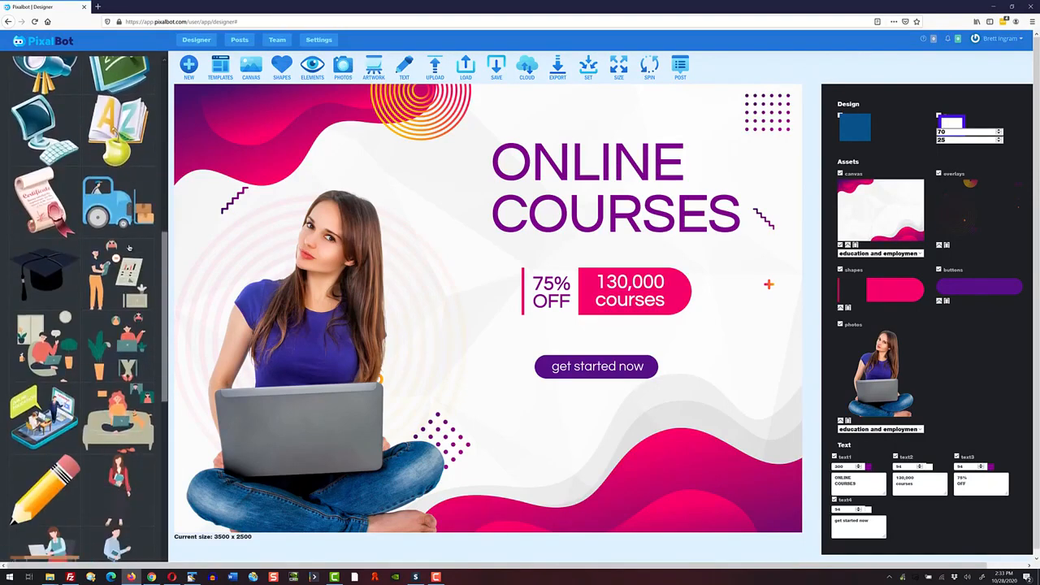
scroll(122, 276, "up", 8)
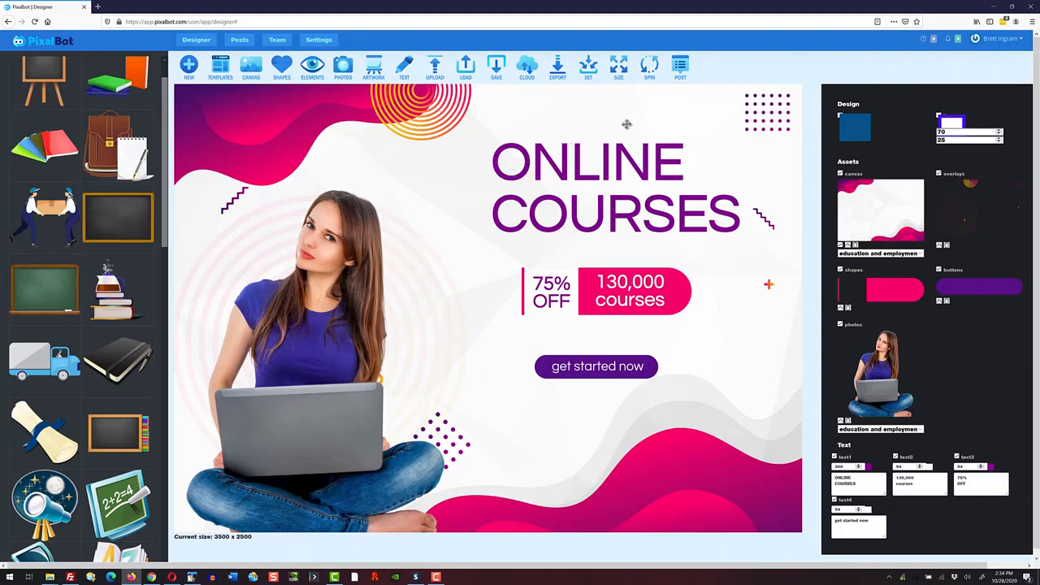
Spin the design's text color, shapes, photos and overlays to generate variations, and regenerate them for a fresh set
left_click(650, 69)
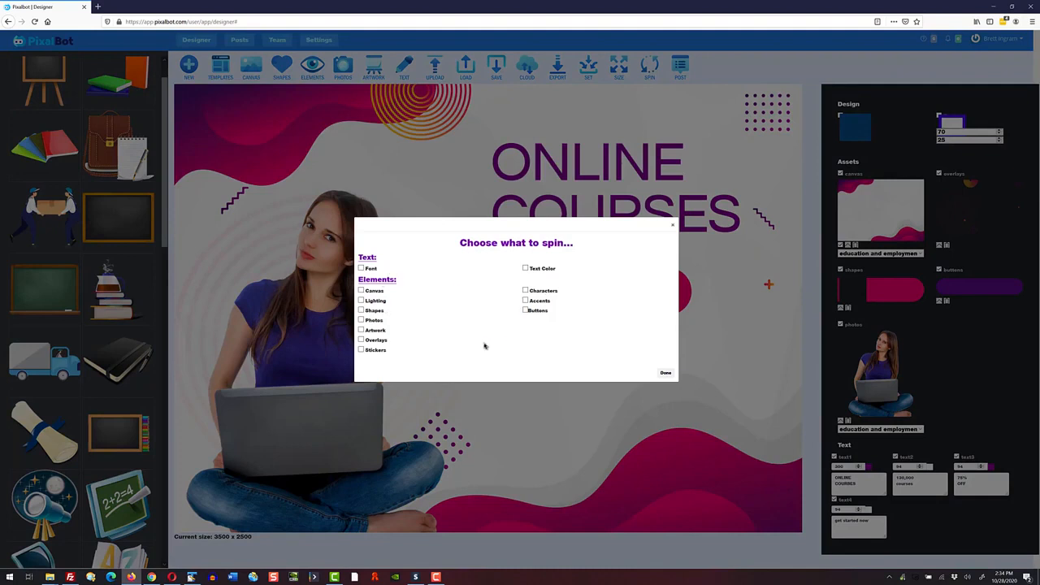
left_click(383, 342)
left_click(666, 372)
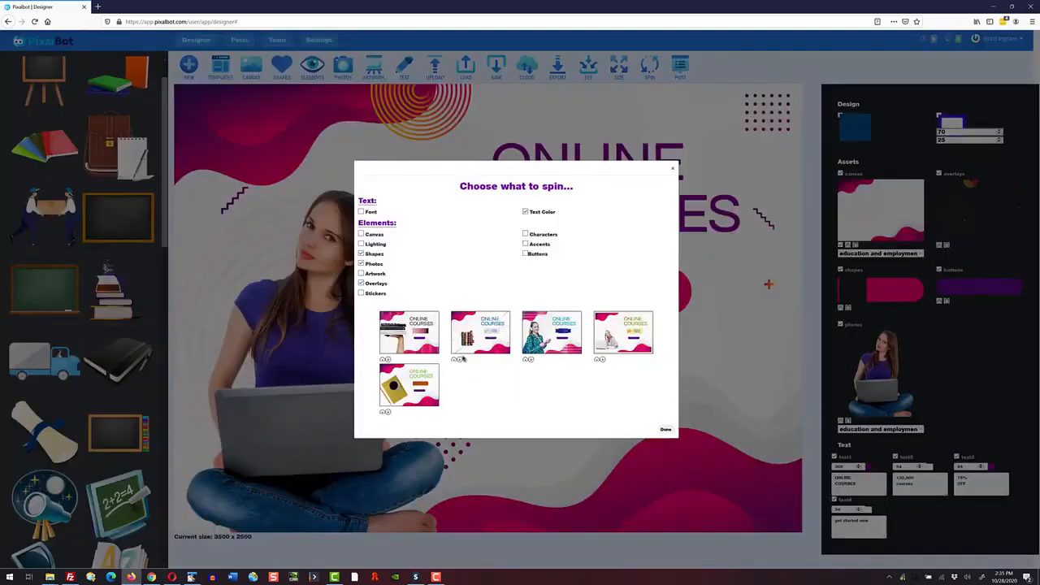
left_click(665, 431)
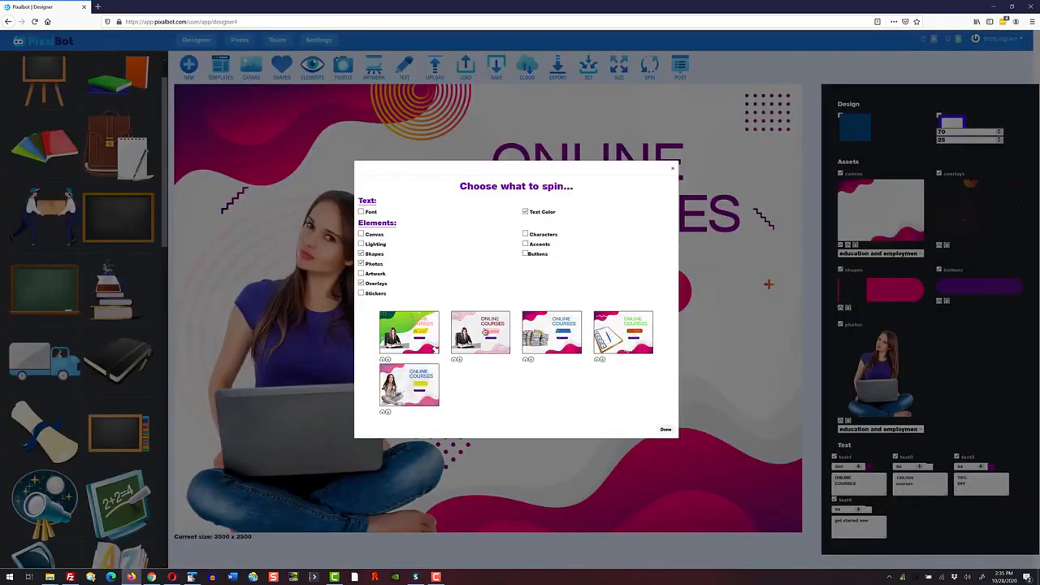
Load the spun variation with the woman writing at a desk, and replace it with the clipboard checklist variation
left_click(492, 330)
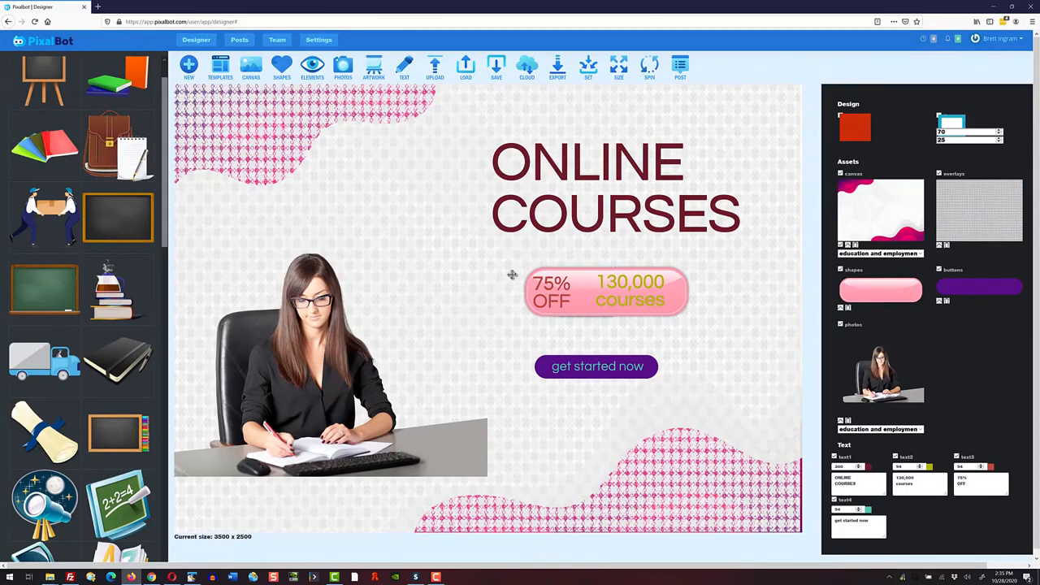
left_click(646, 70)
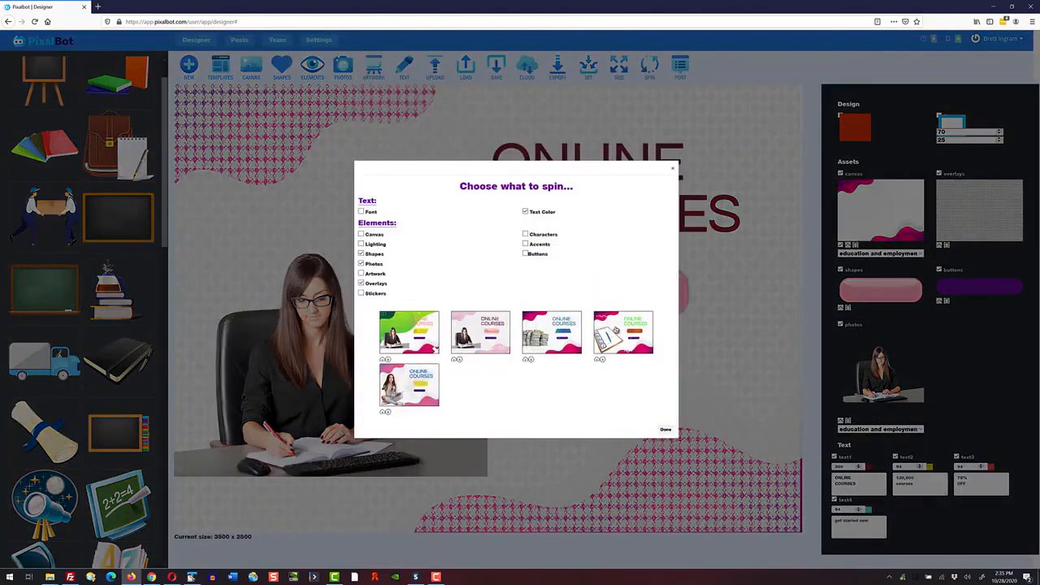
left_click(615, 328)
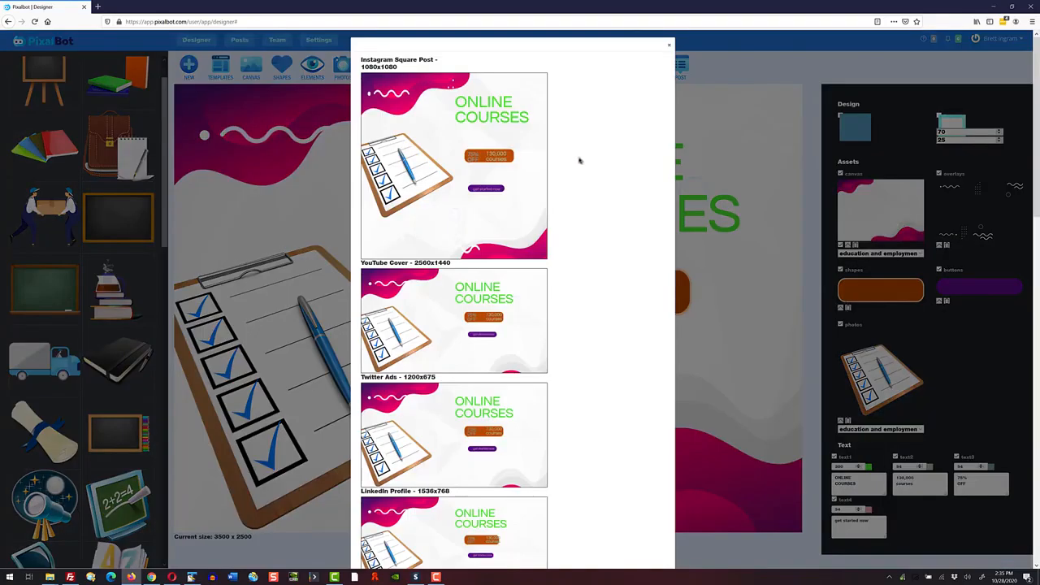
Examine the clipboard design's resized previews for the social media, blog and banner formats, and close them
scroll(525, 205, "down", 15)
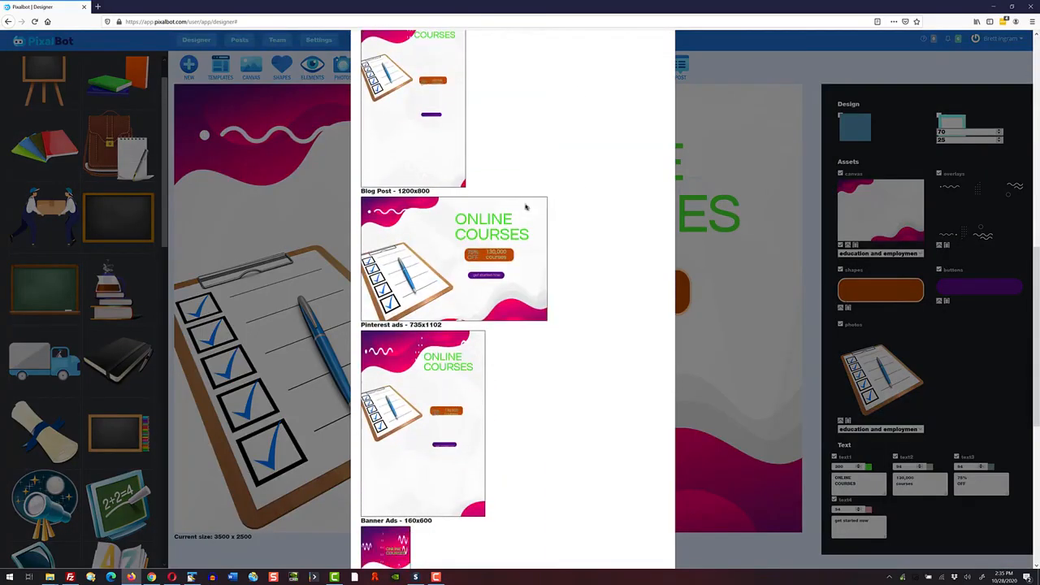
scroll(525, 207, "up", 15)
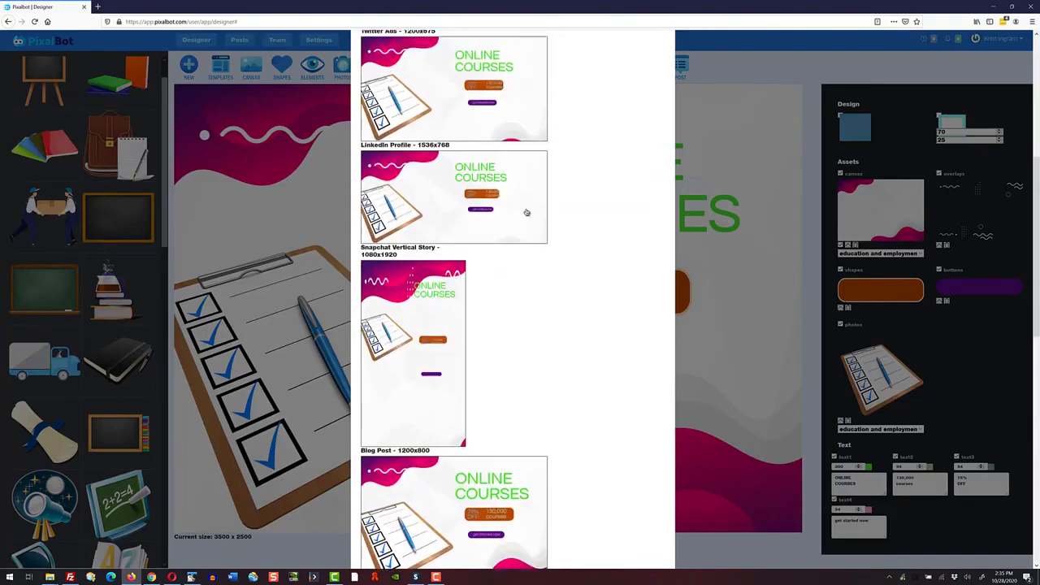
left_click(669, 50)
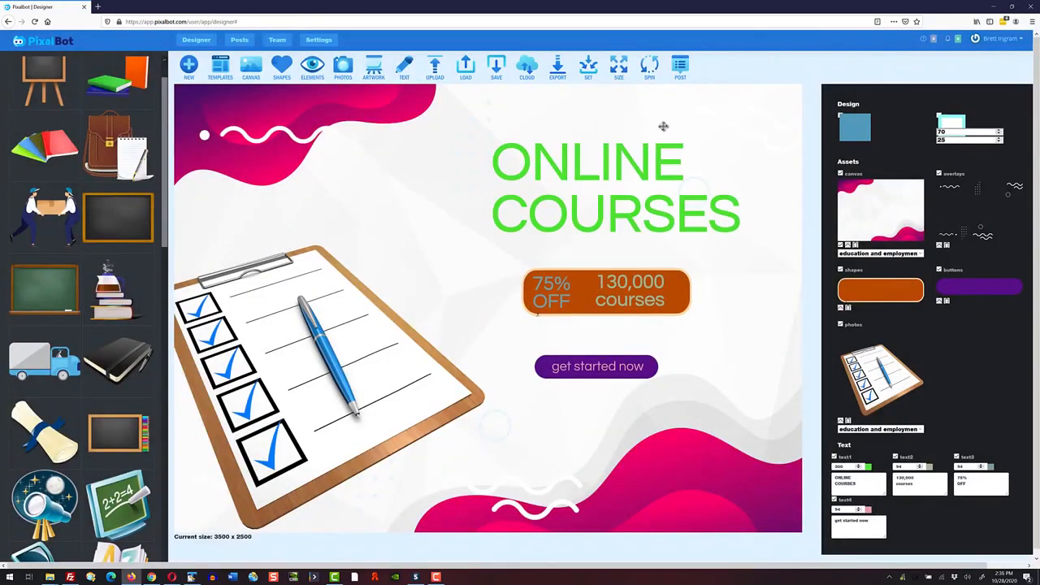
Send the clipboard design to the post composer, add it to a post with a title field, and select the Twitter account
left_click(682, 65)
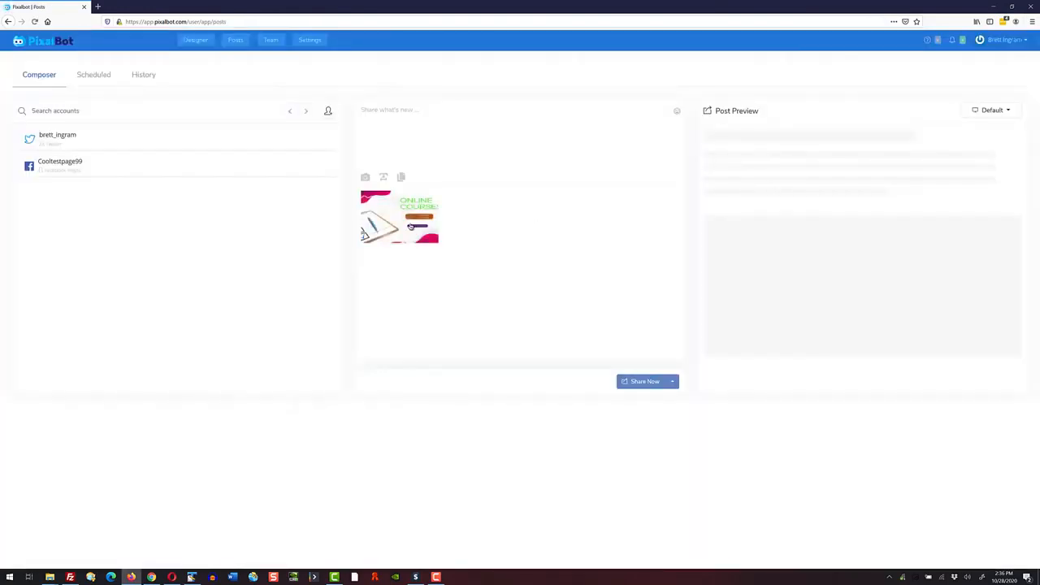
left_click(410, 227)
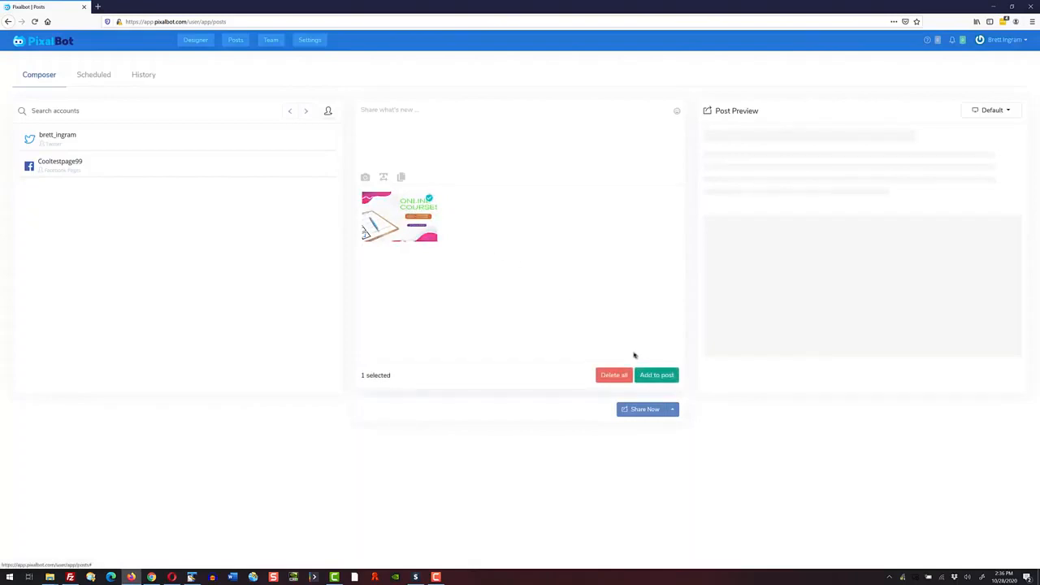
left_click(657, 376)
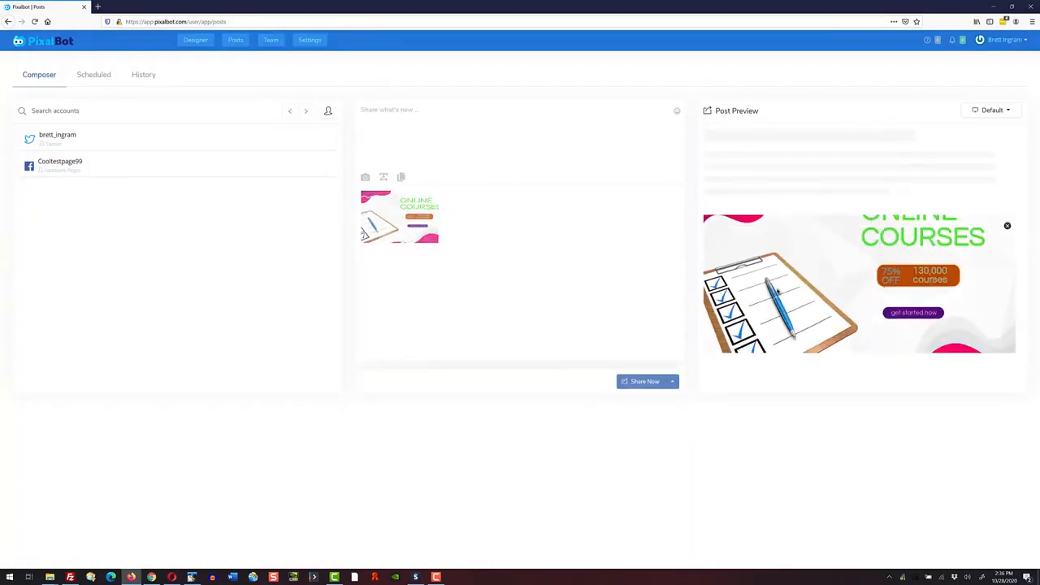
left_click(381, 179)
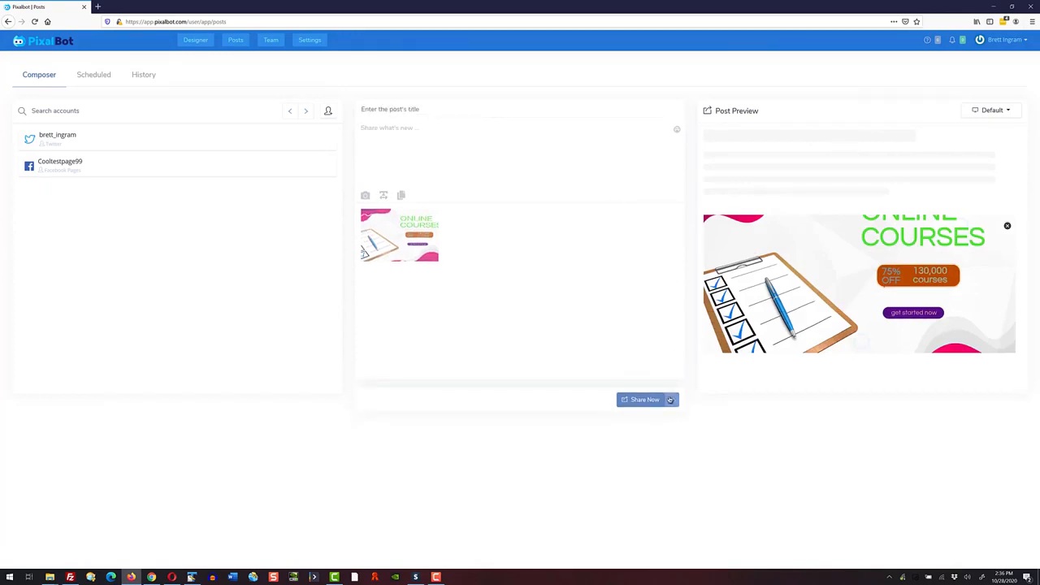
left_click(77, 142)
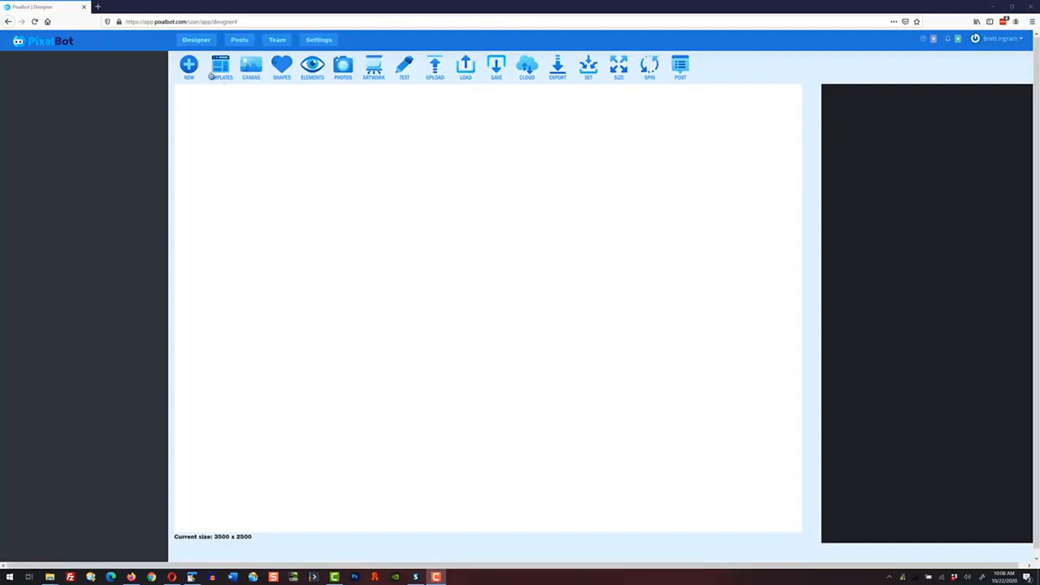
Set the canvas background to the cyclist on a country road photo from the travel and real estate category
left_click(253, 71)
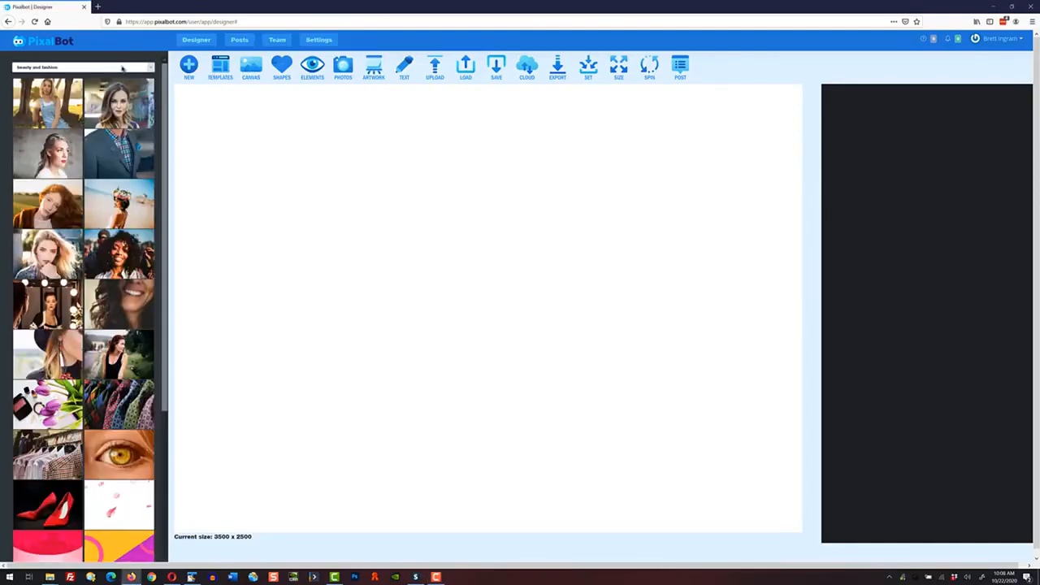
left_click(124, 68)
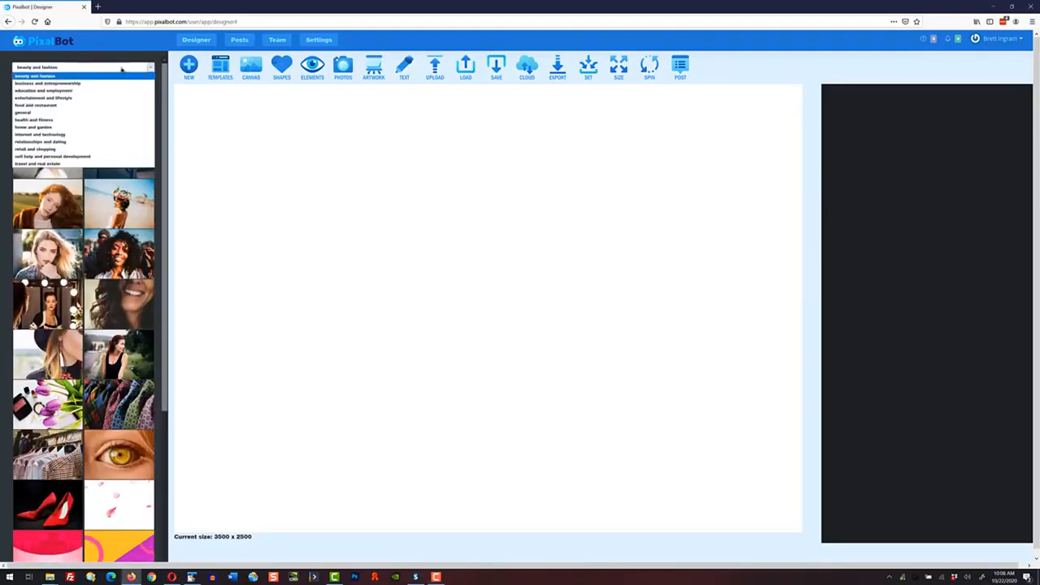
left_click(95, 165)
left_click(50, 153)
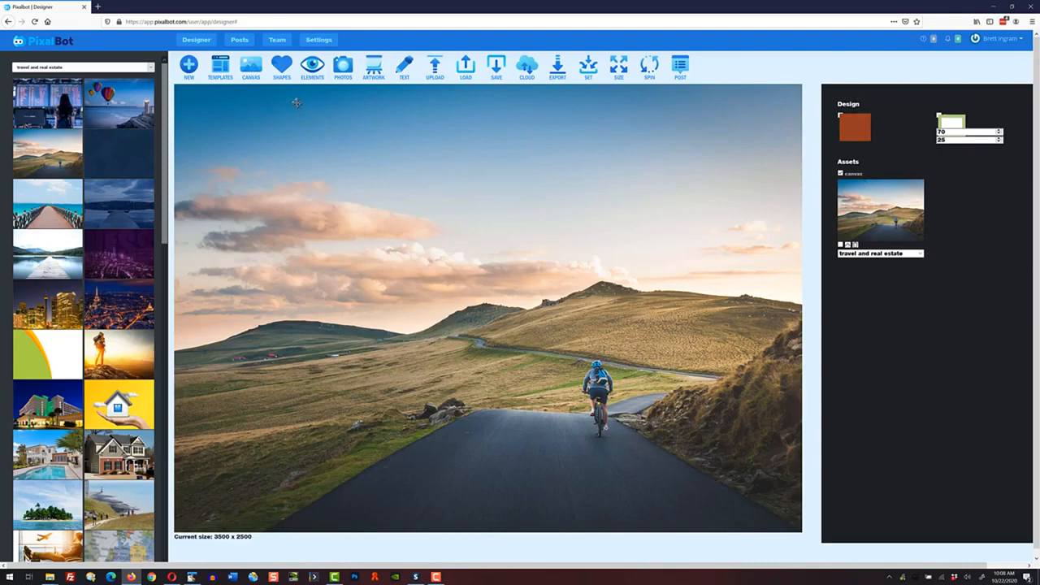
Add the solid yellow circle from the balanced shapes category to the canvas
left_click(281, 68)
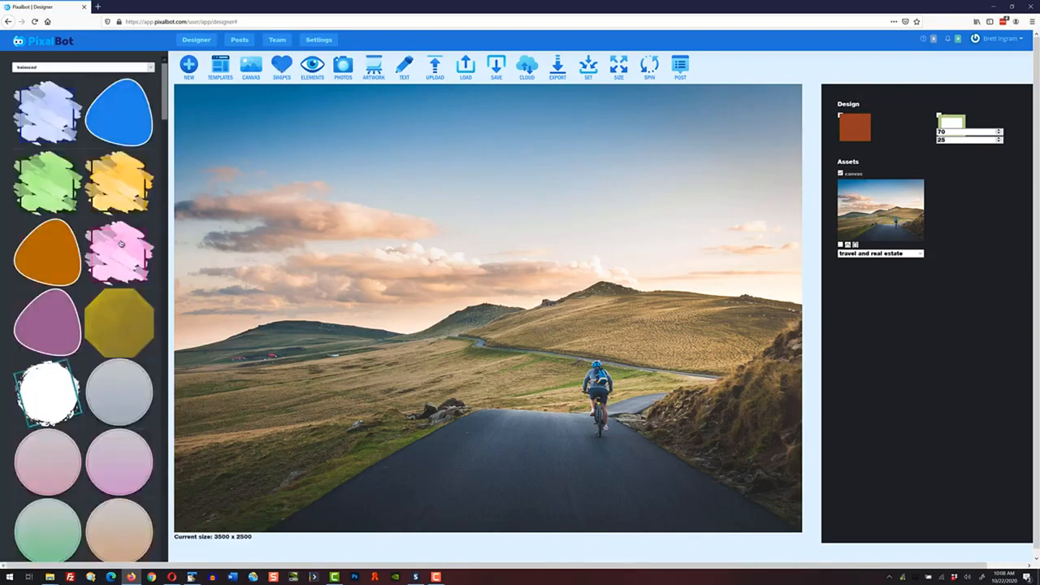
scroll(121, 243, "down", 6)
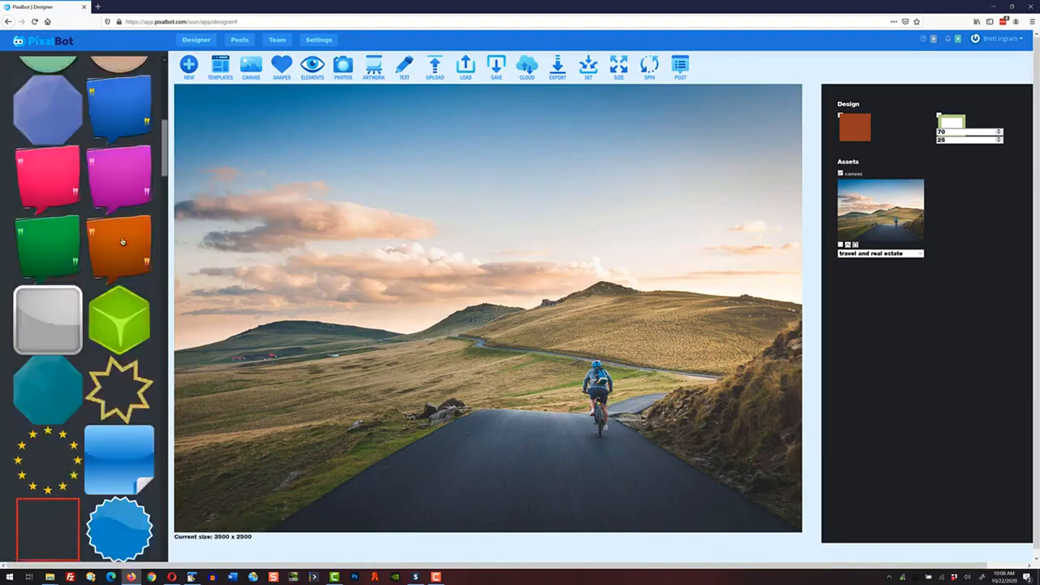
scroll(122, 242, "down", 3)
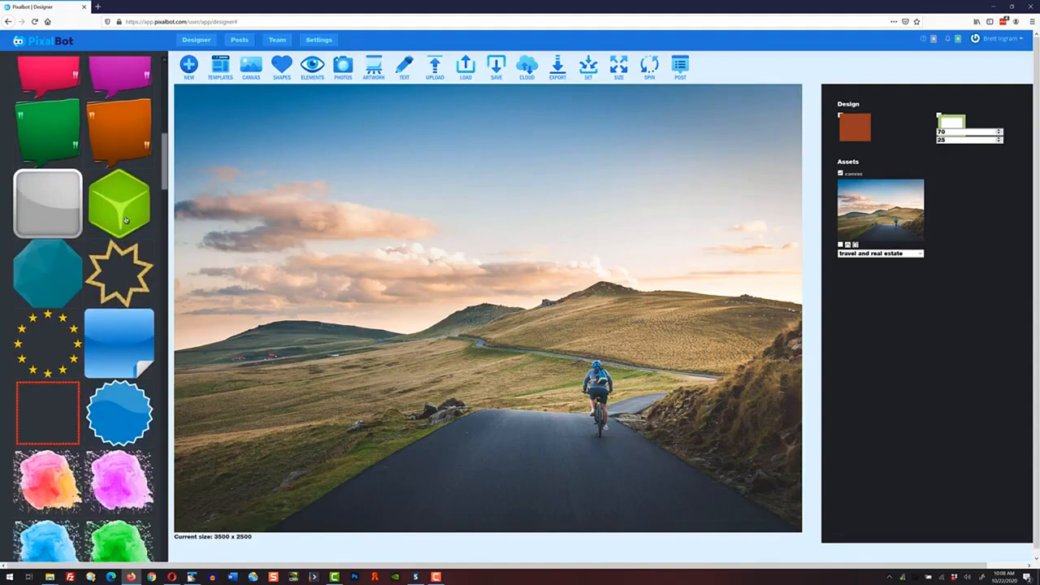
scroll(123, 252, "down", 4)
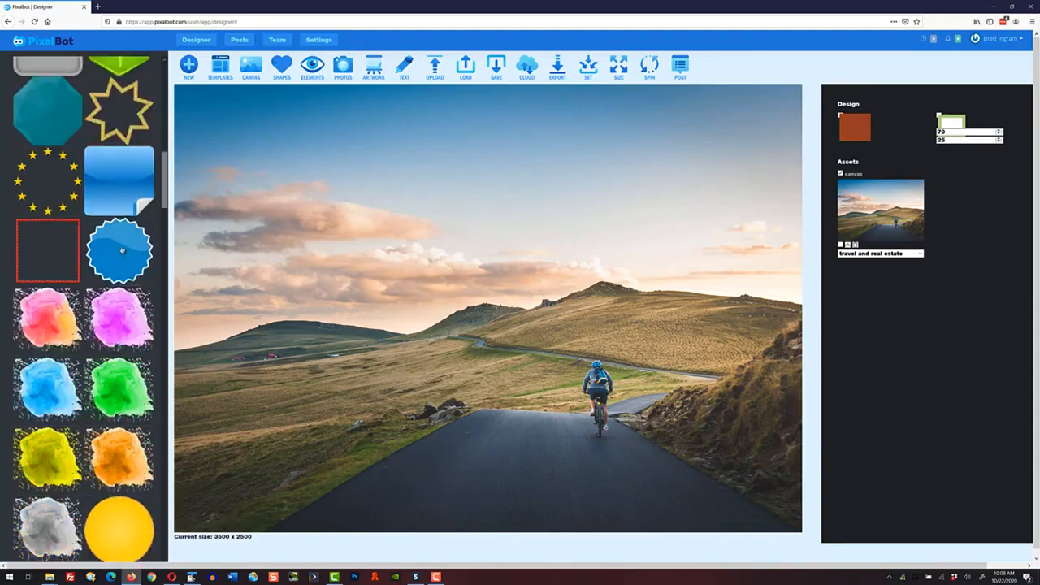
left_click(128, 518)
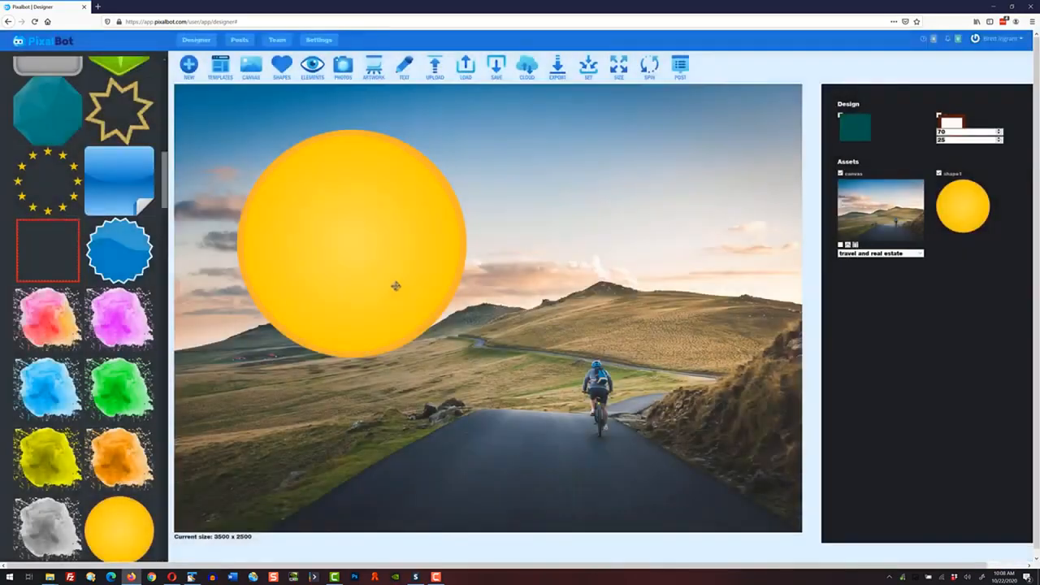
Shrink the yellow circle slightly and move it down over the grass beside the road
left_click(370, 239)
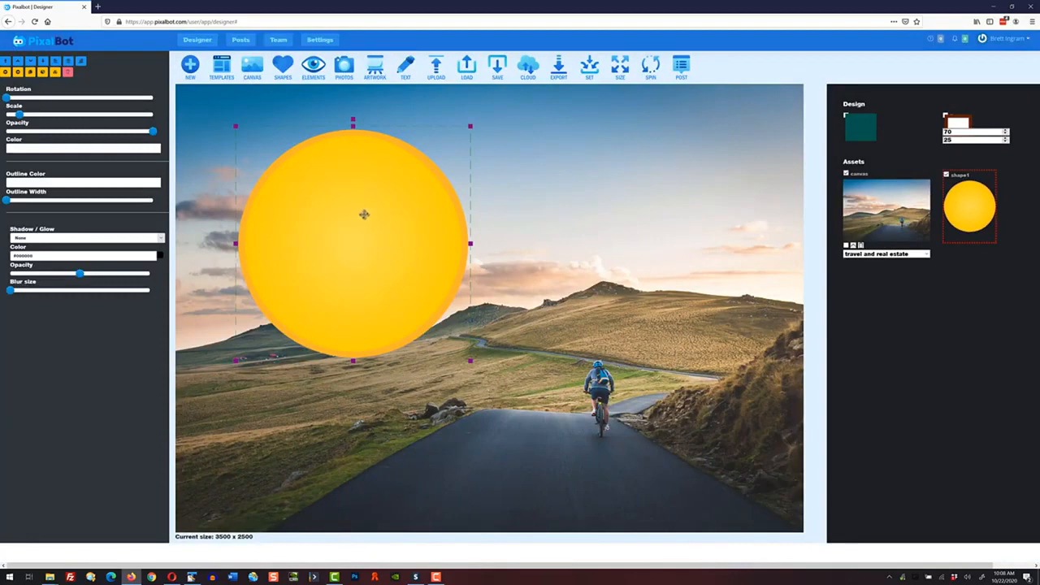
left_click_drag(357, 193, 525, 245)
left_click_drag(367, 289, 350, 293)
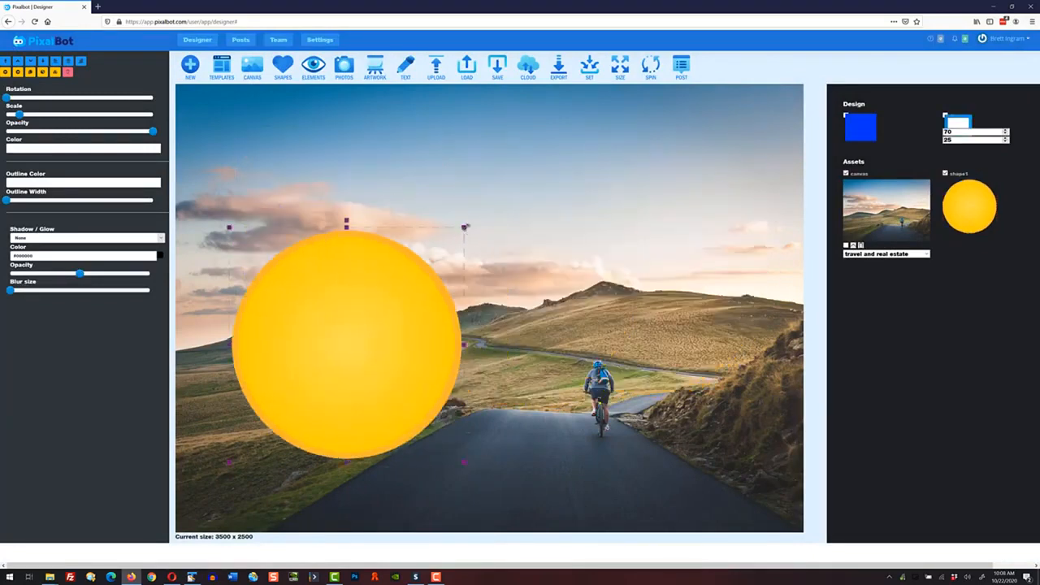
left_click_drag(391, 258, 415, 345)
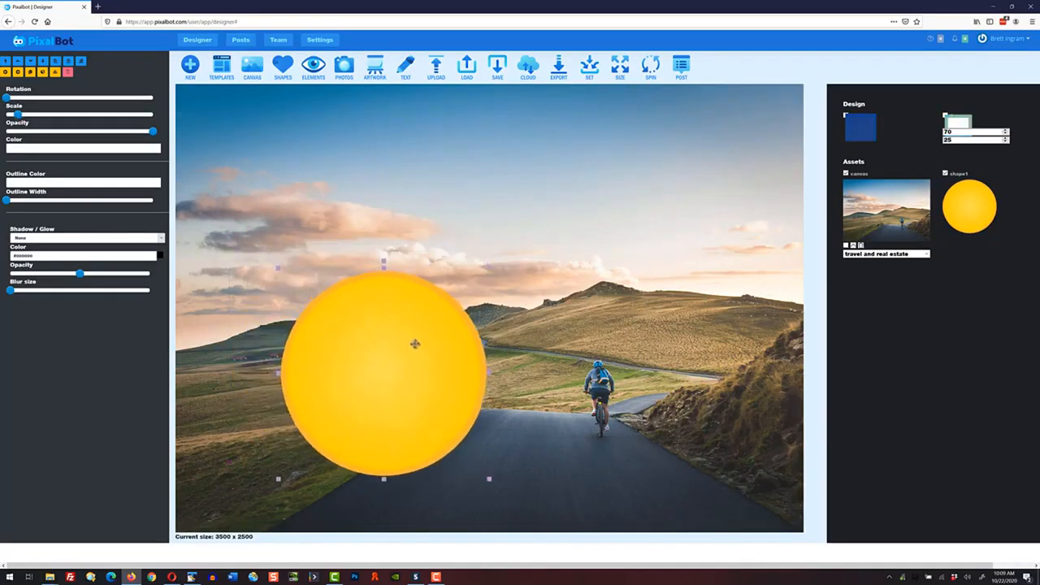
Scale the yellow circle down further, keep it at full opacity, and shift it onto the grassy slope
mouse_move(7, 97)
left_mouse_down()
mouse_move(18, 98)
mouse_move(4, 106)
mouse_move(14, 114)
left_mouse_up()
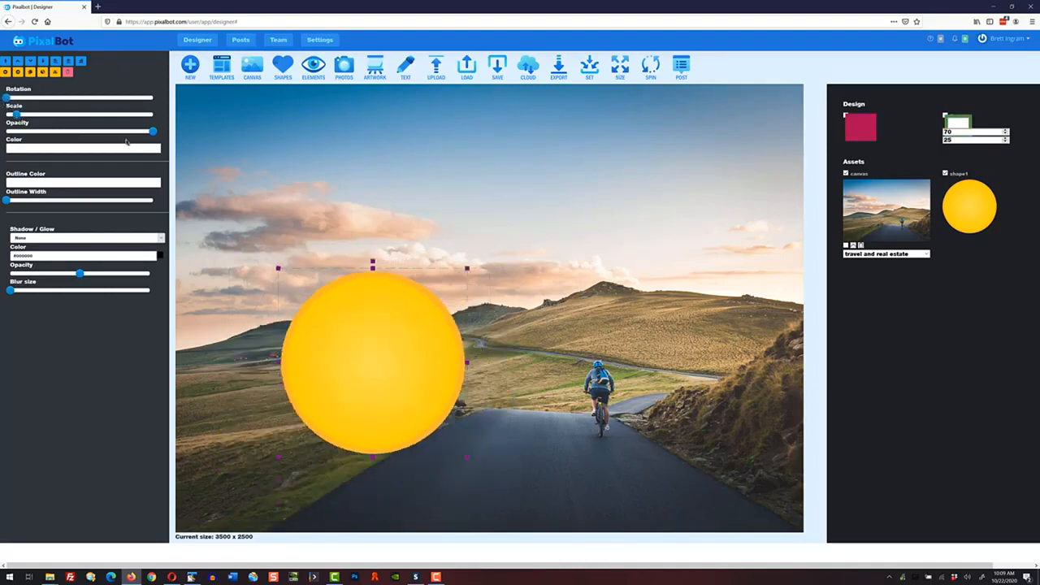
mouse_move(139, 132)
left_mouse_down()
mouse_move(97, 133)
mouse_move(153, 131)
left_mouse_up()
left_click_drag(409, 346, 388, 366)
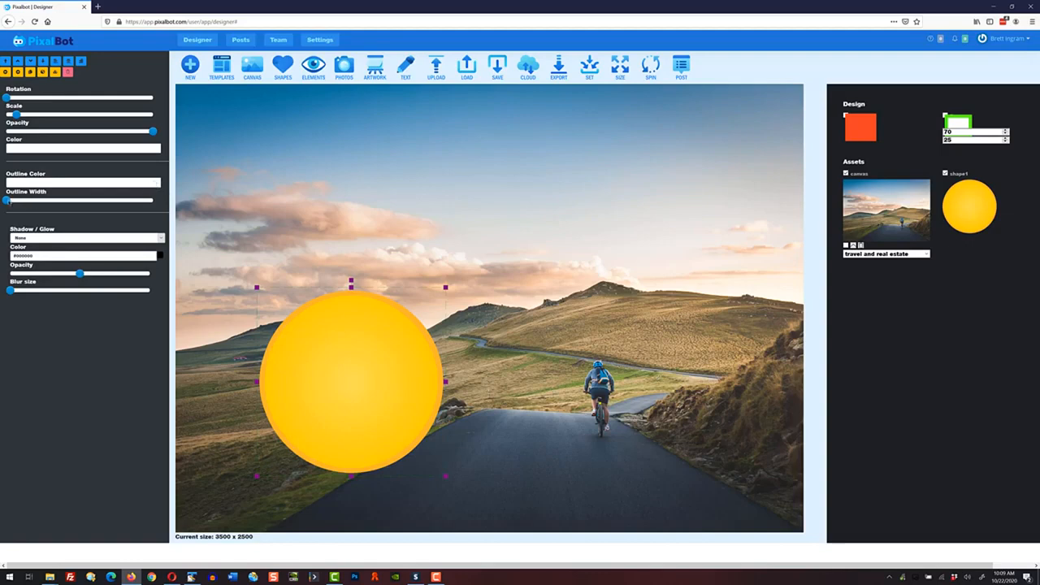
Try a blue outline on the yellow circle, and bring the outline width back to its minimum
left_click_drag(7, 201, 21, 201)
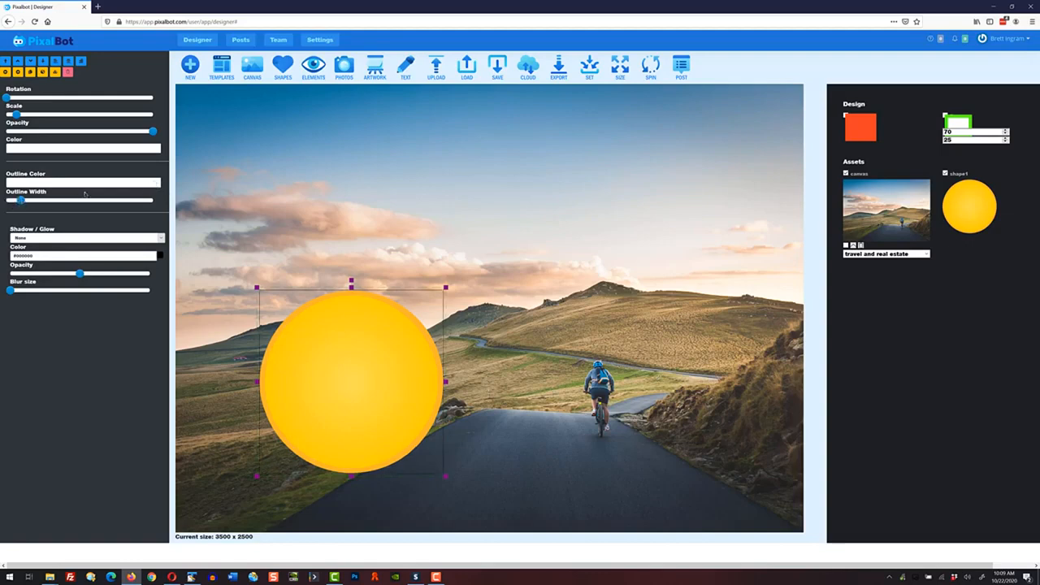
left_click(158, 183)
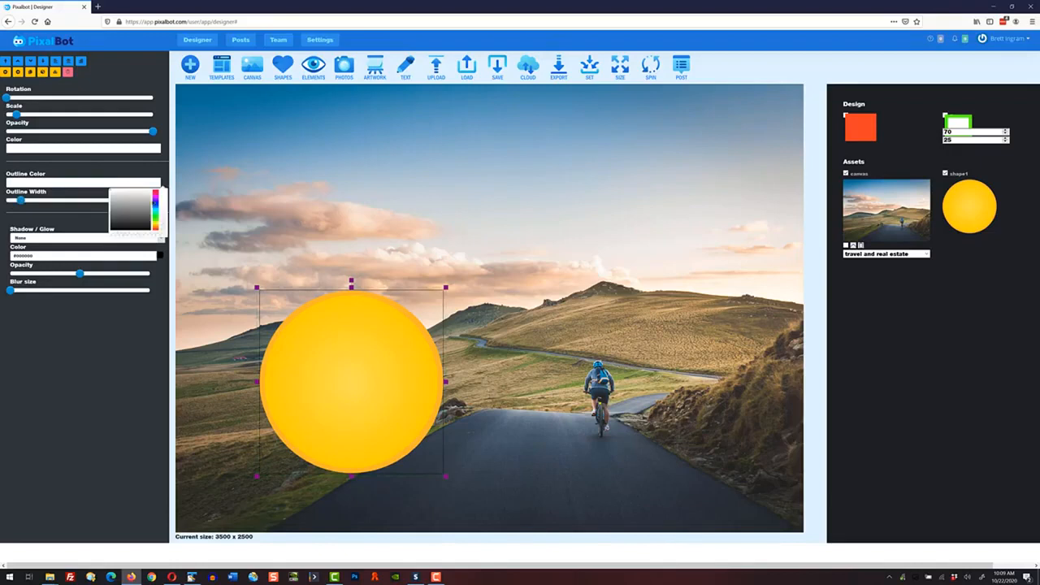
left_click(156, 204)
left_click(141, 207)
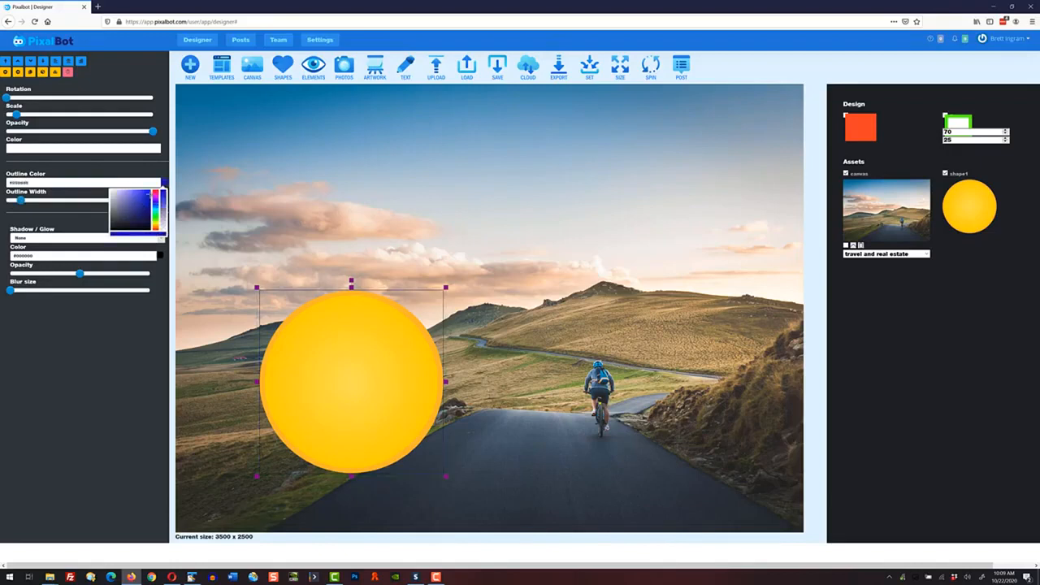
left_click(119, 200)
left_click(79, 195)
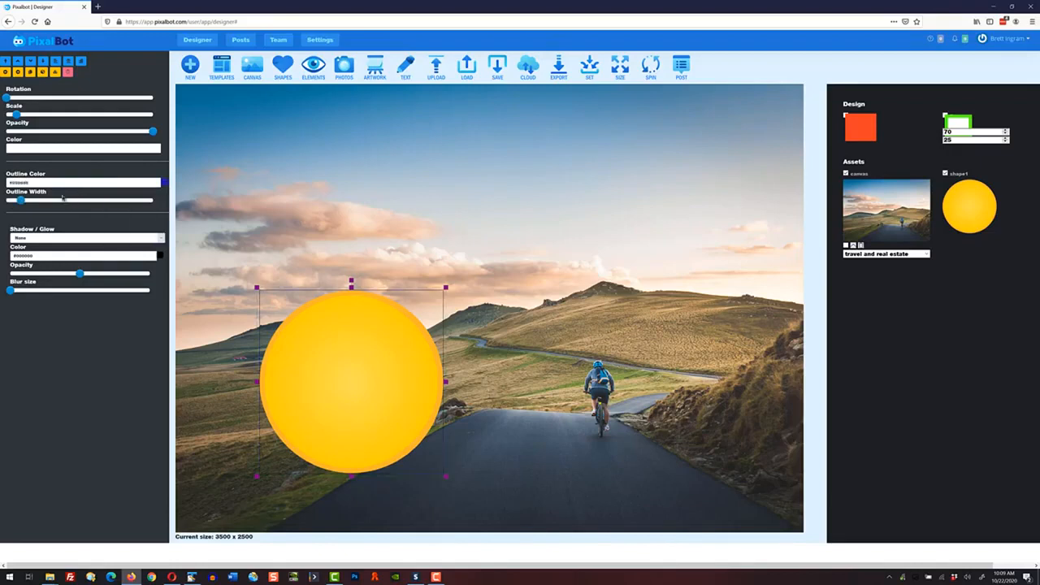
mouse_move(23, 200)
left_mouse_down()
mouse_move(101, 201)
mouse_move(4, 202)
left_mouse_up()
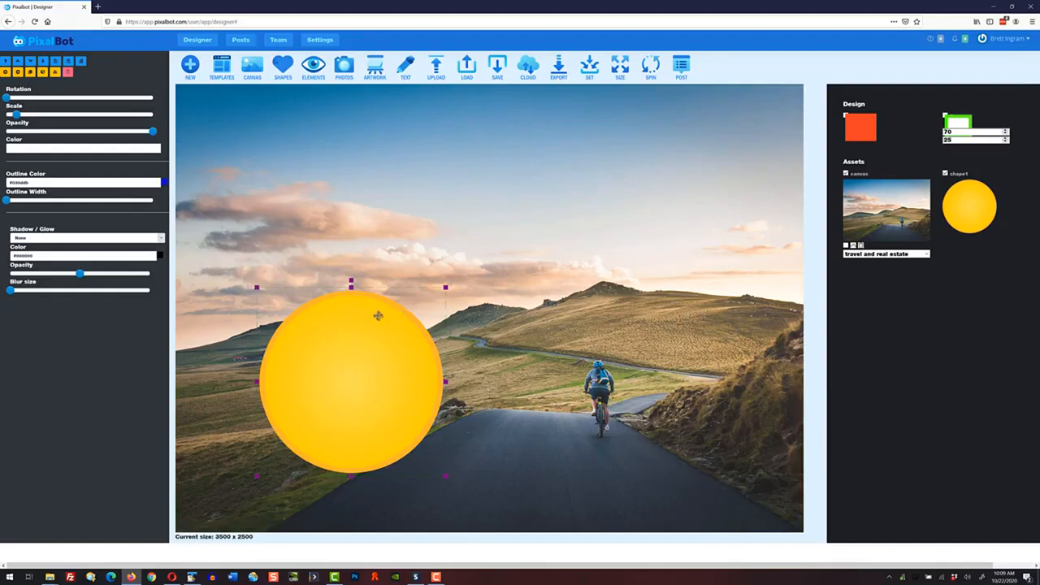
Give the yellow circle a shadow with reduced opacity and move it up into the sky above the hills
left_click(161, 238)
left_click(132, 253)
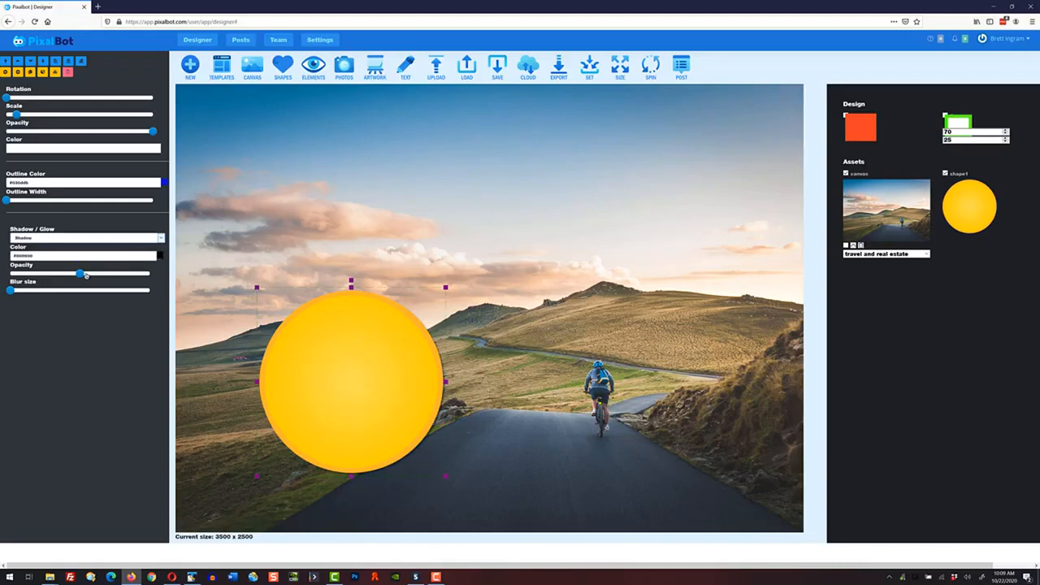
mouse_move(80, 274)
left_mouse_down()
mouse_move(25, 275)
mouse_move(60, 277)
left_mouse_up()
left_click_drag(369, 331, 504, 211)
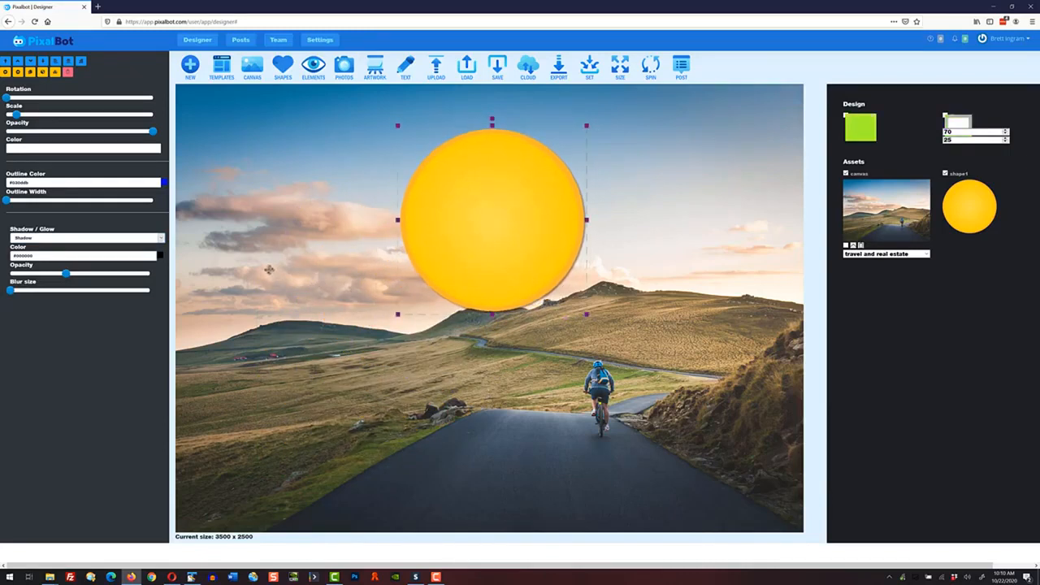
left_click(286, 251)
left_click(529, 220)
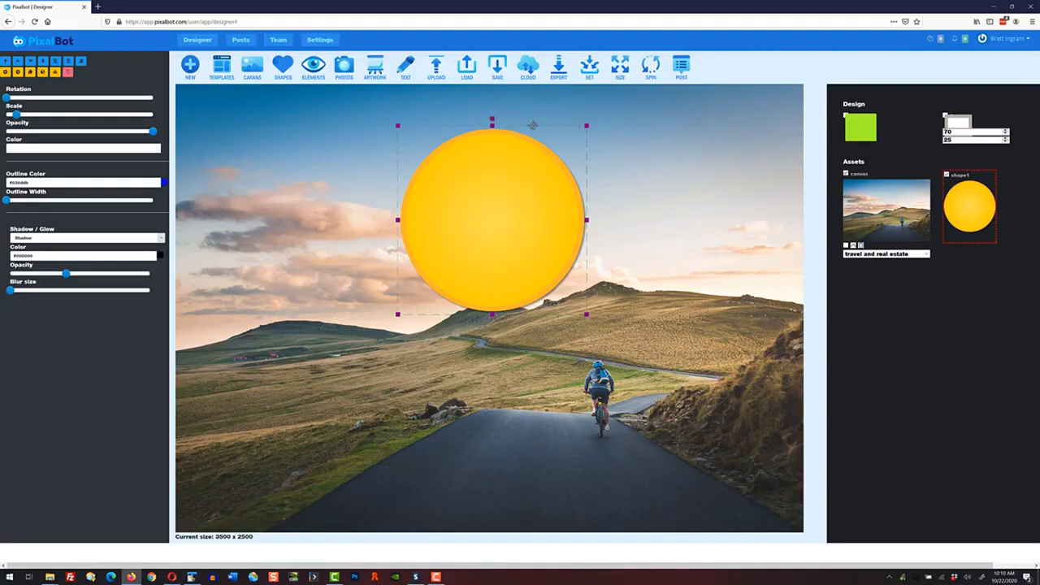
left_click(319, 237)
Browse the available shapes in the tall and wide categories
left_click(281, 68)
scroll(128, 114, "up", 10)
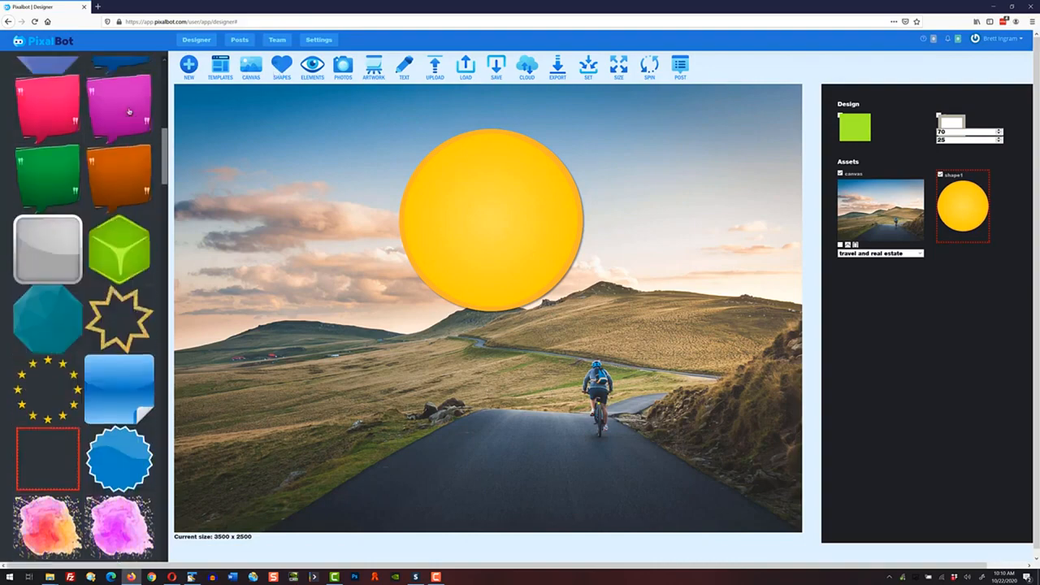
scroll(128, 114, "up", 5)
left_click(109, 68)
left_click(109, 82)
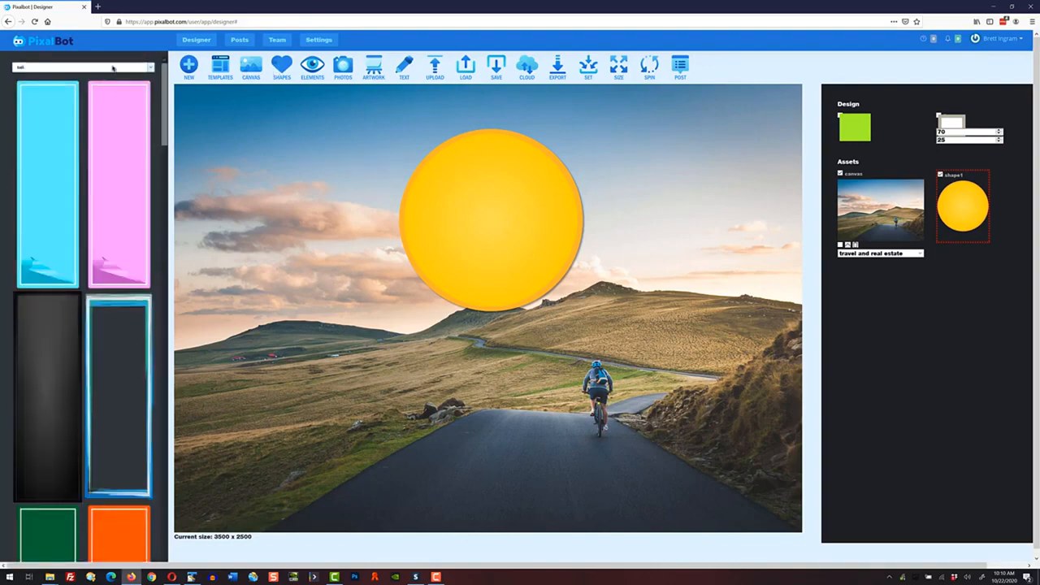
left_click(113, 69)
left_click(106, 90)
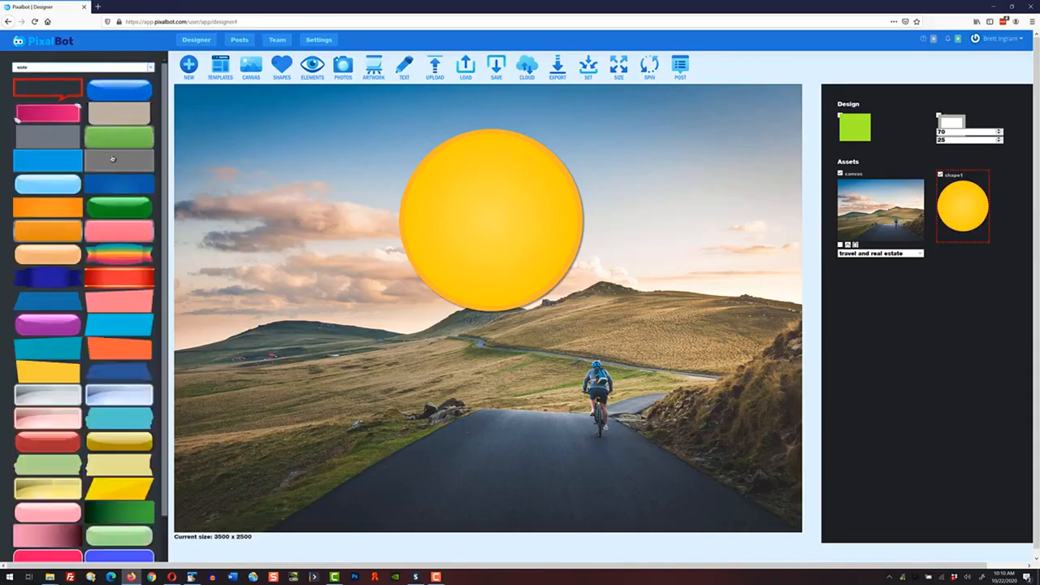
Browse the accents elements and add the green diagonal corner ribbon to the canvas
left_click(313, 66)
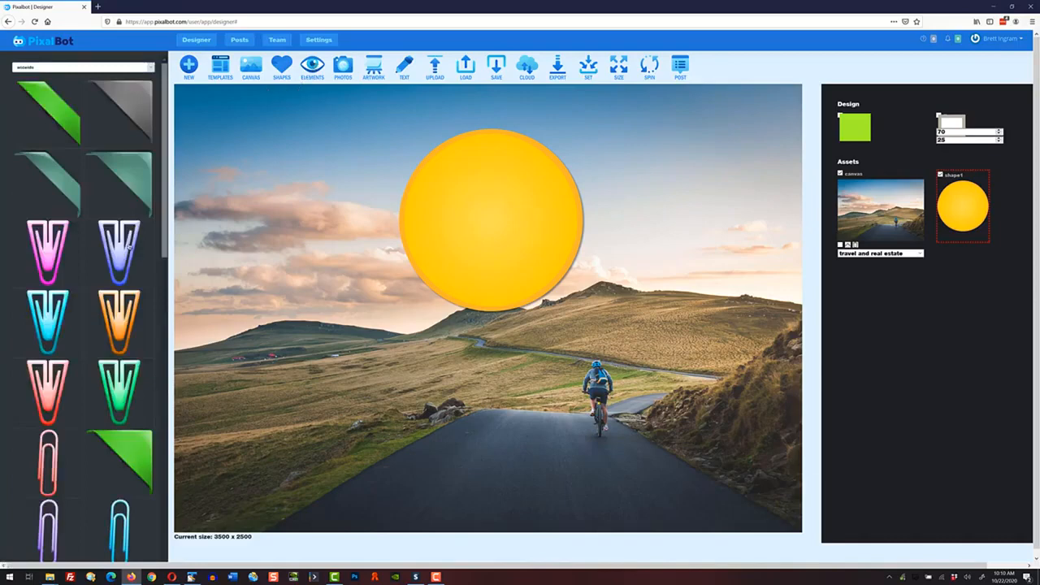
scroll(118, 272, "down", 7)
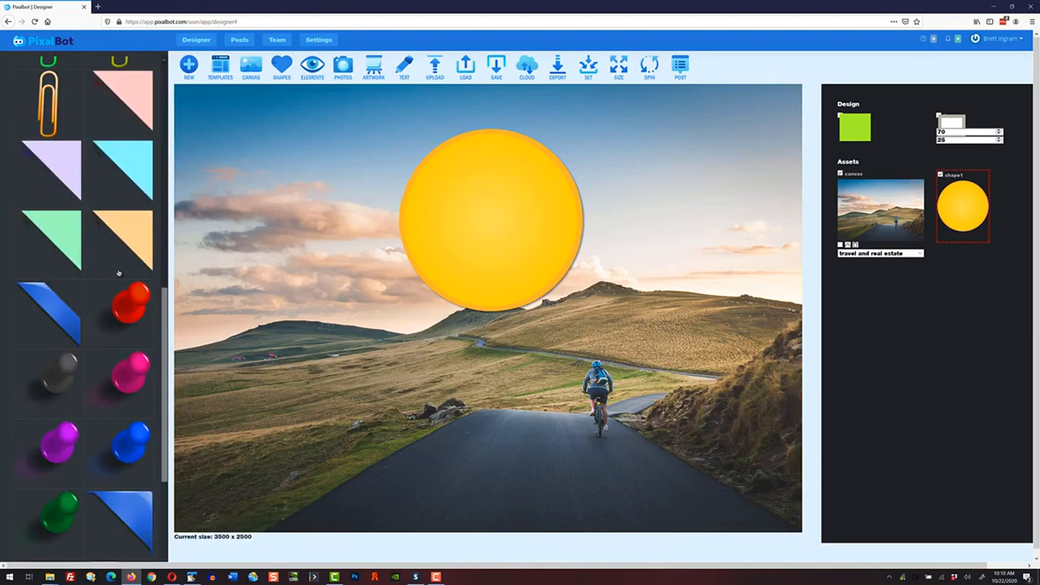
scroll(102, 271, "up", 8)
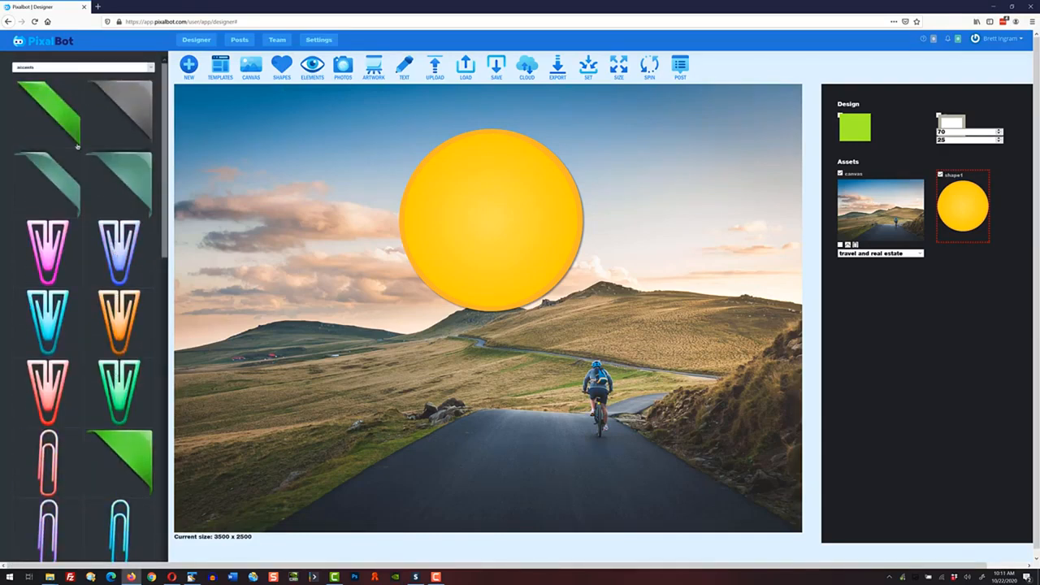
left_click(69, 117)
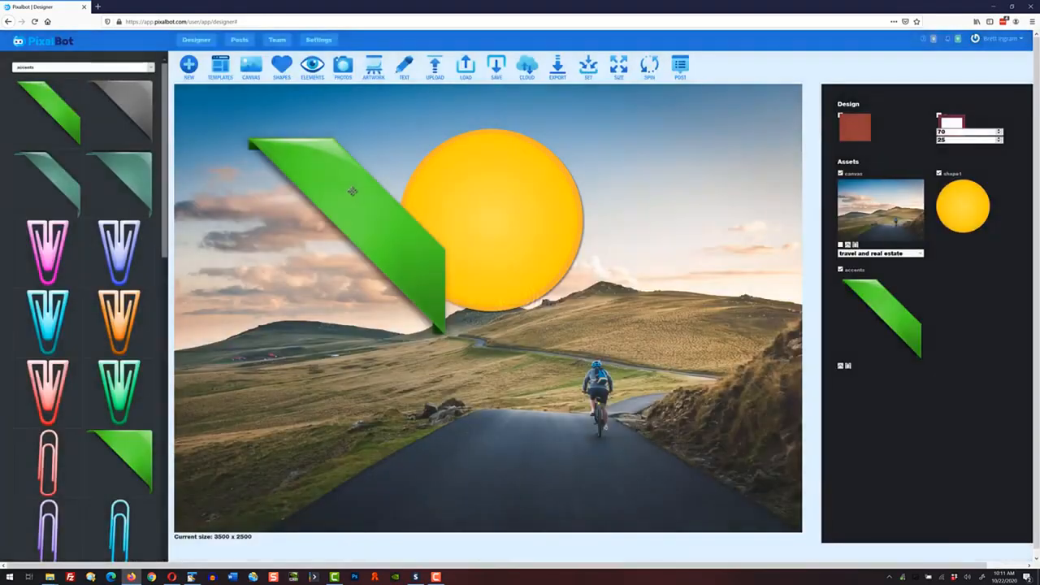
Scale down the green ribbon and fit it across the photo's upper-right corner
left_click_drag(442, 187, 756, 121)
left_click_drag(637, 274, 721, 191)
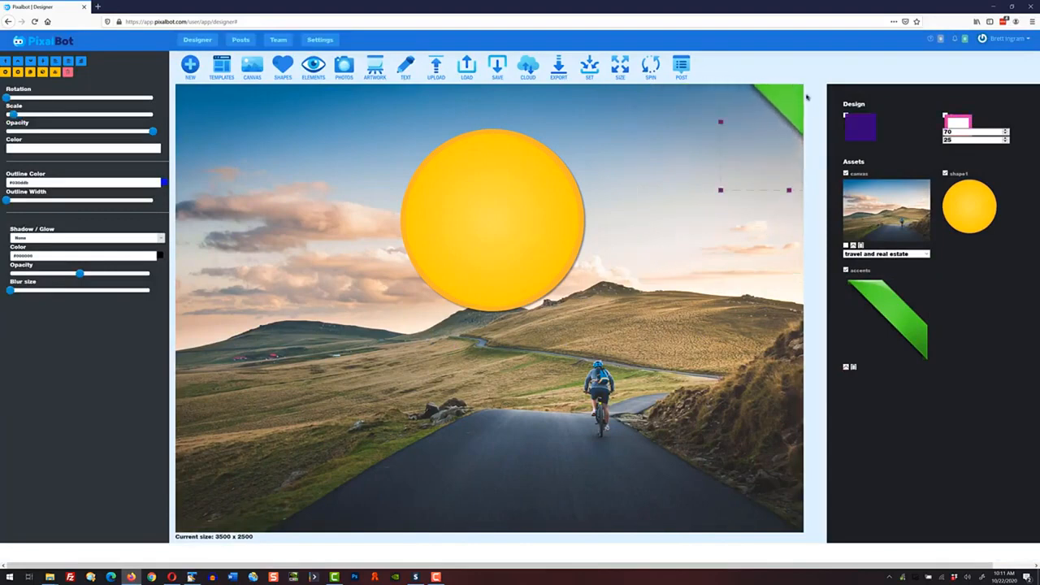
left_click_drag(791, 98, 768, 116)
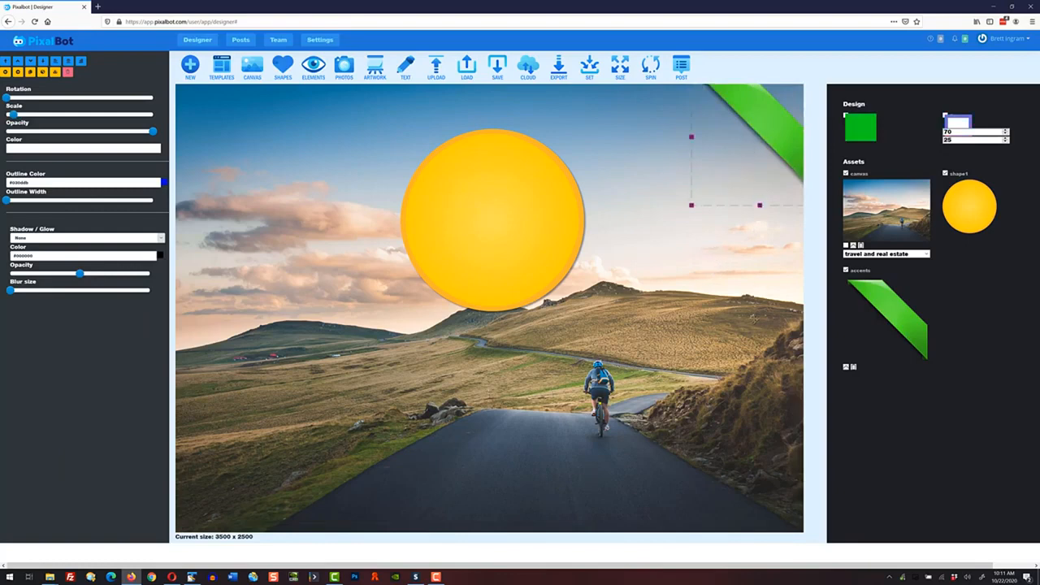
Move the green ribbon to the photo's lower-left corner and rotate it to fit diagonally across that corner
left_click_drag(764, 126, 226, 465)
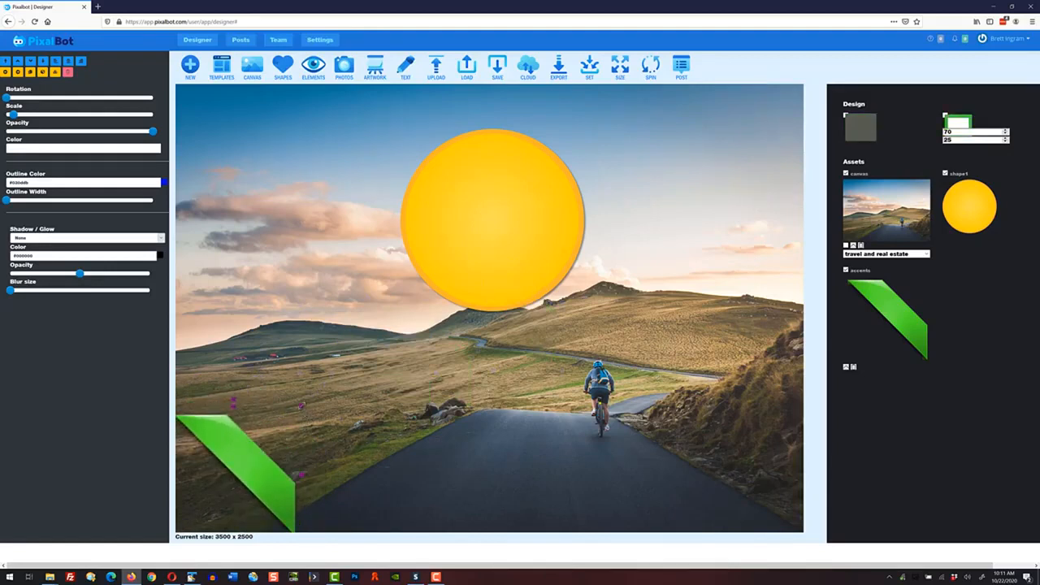
left_click_drag(233, 400, 286, 524)
left_click_drag(291, 570, 237, 570)
left_click_drag(227, 483, 214, 488)
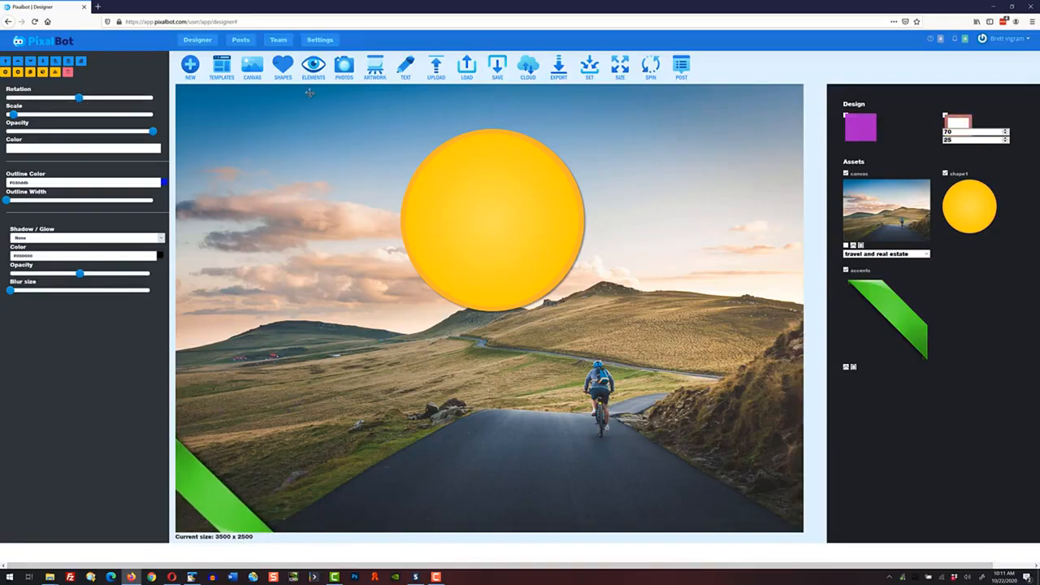
Add the glossy red rounded button from the buttons elements, enlarge it and center it on the road
left_click(315, 68)
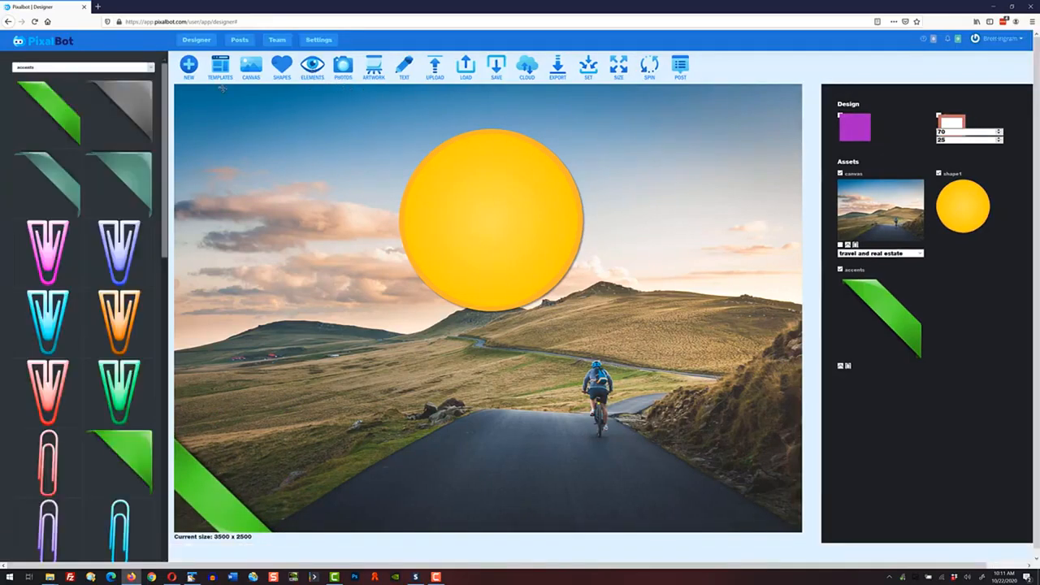
left_click(90, 68)
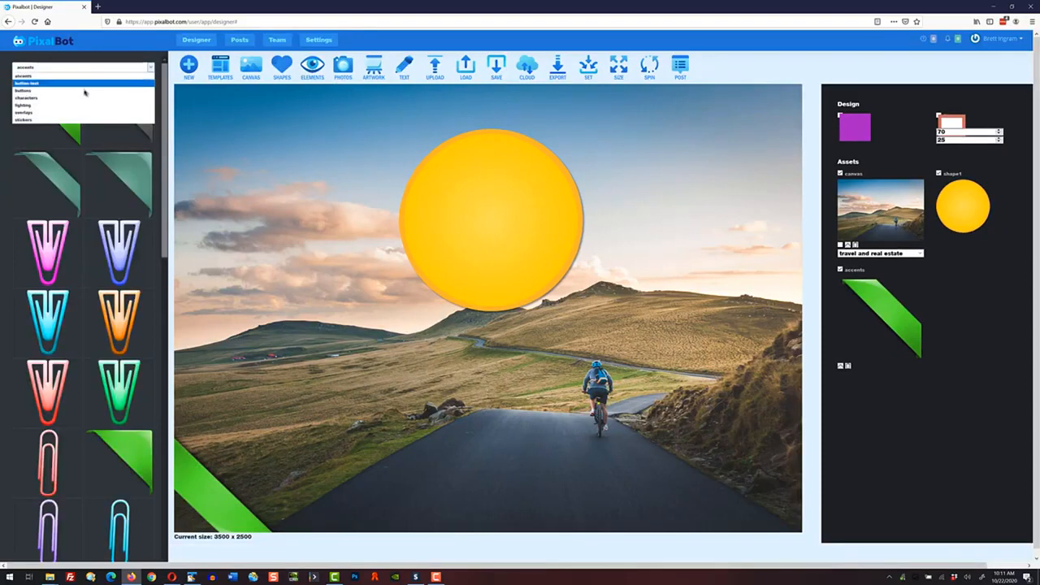
left_click(86, 91)
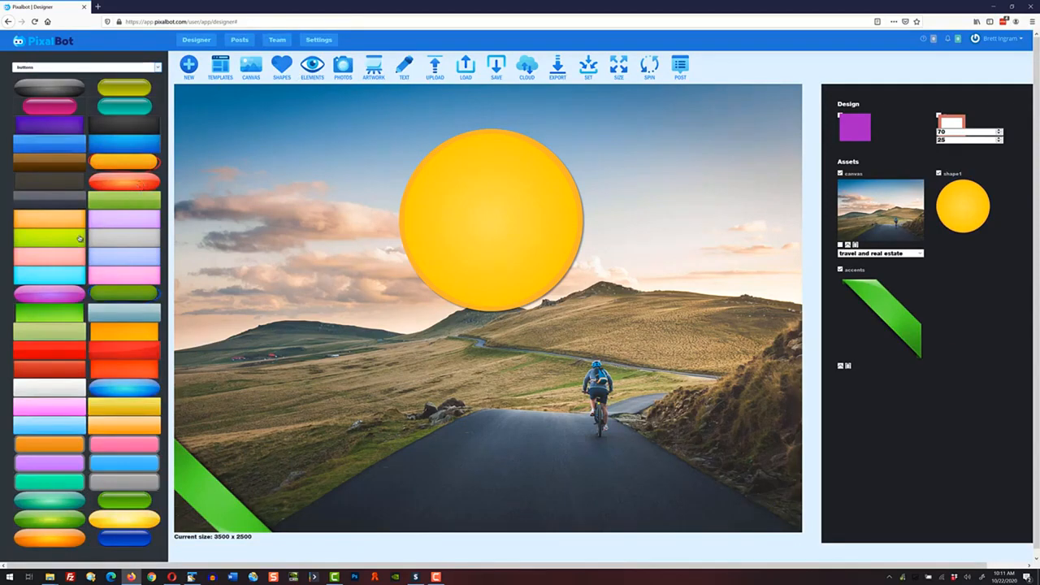
left_click_drag(117, 183, 508, 460)
left_click_drag(543, 423, 606, 406)
left_click_drag(530, 430, 505, 485)
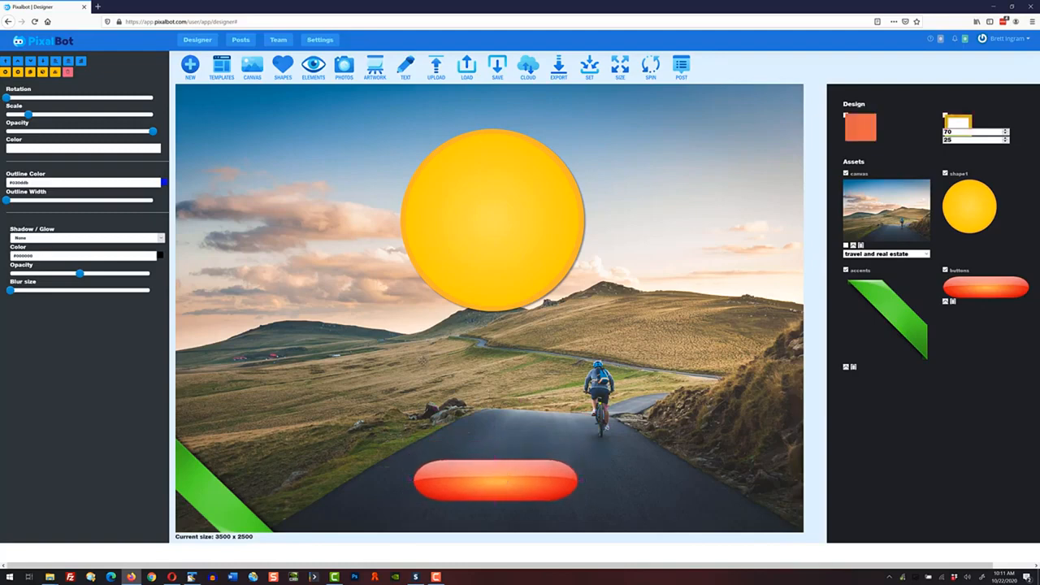
Add the teal sparkle streak from the lighting elements and place it on the hillside right of the cyclist
left_click(313, 70)
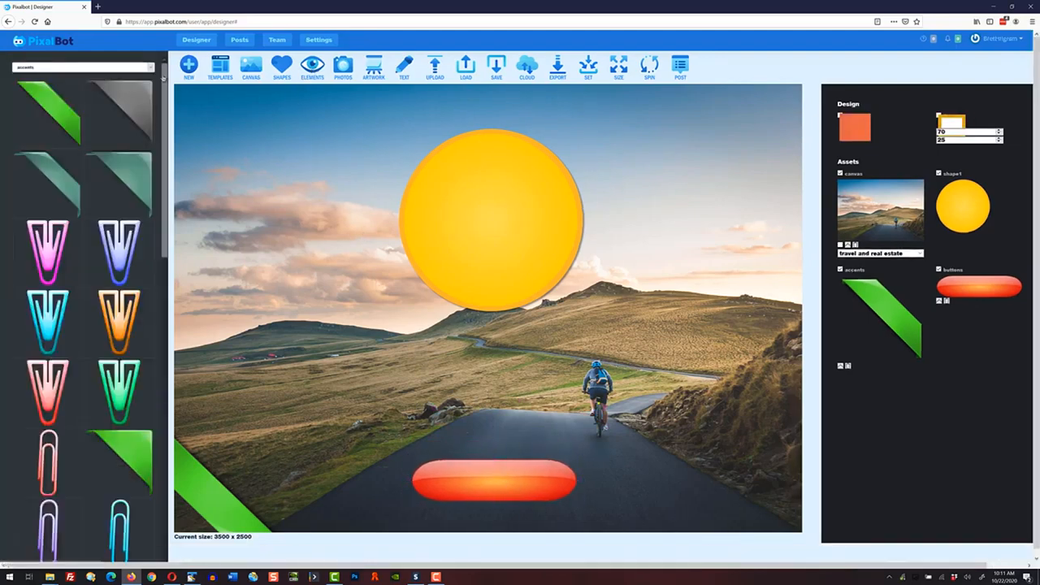
left_click(122, 70)
left_click(109, 111)
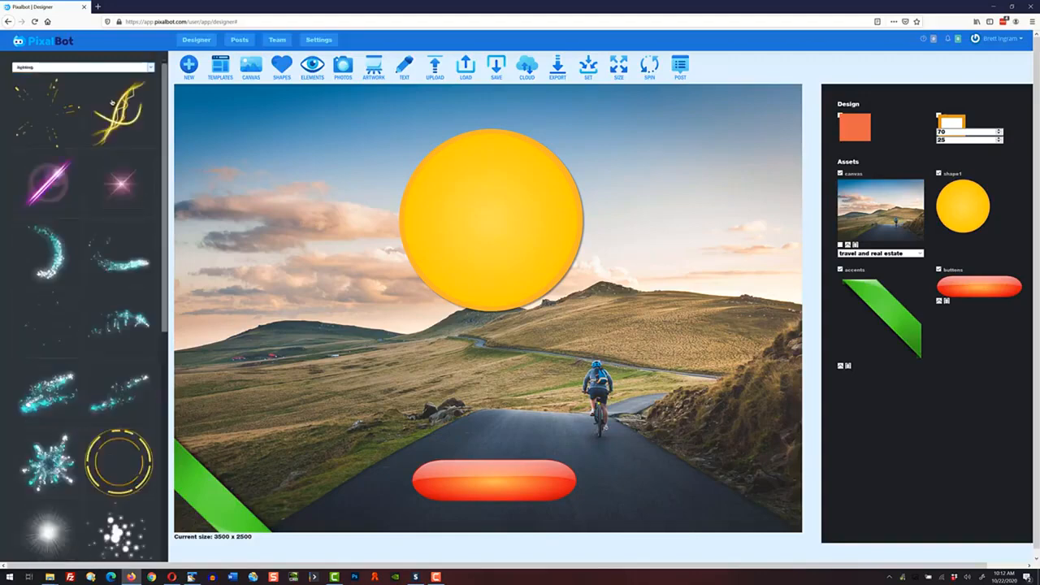
left_click(128, 268)
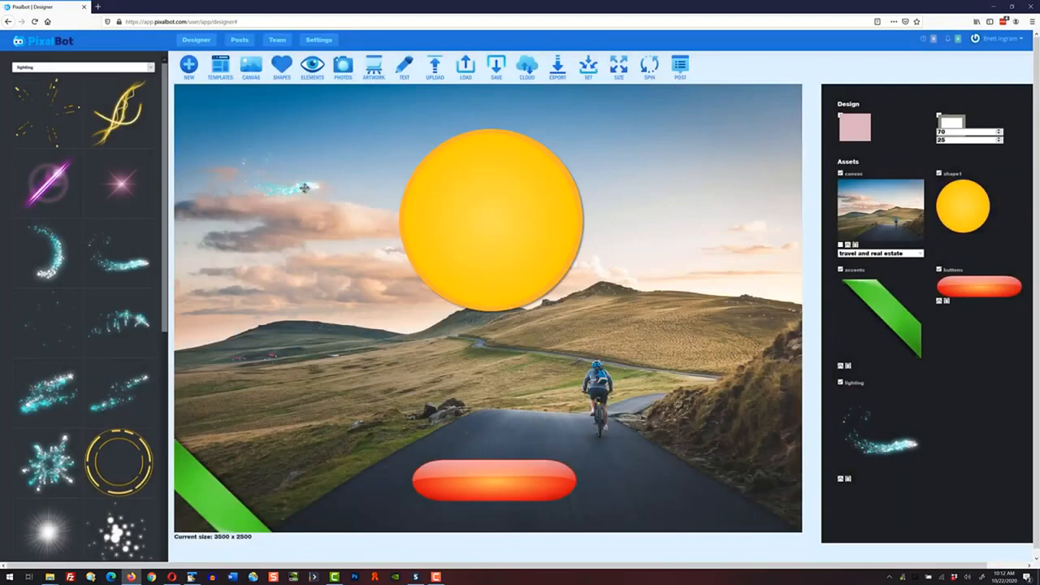
mouse_move(305, 187)
left_mouse_down()
mouse_move(707, 362)
mouse_move(747, 456)
left_mouse_up()
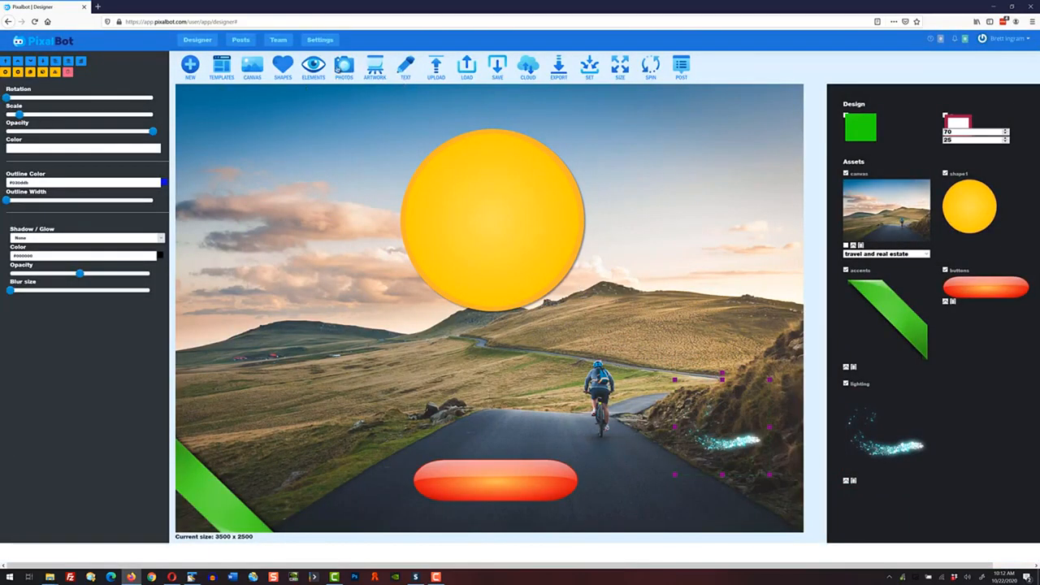
Add the crescent-shaped teal sparkle from the lighting elements and place it in the sky left of the yellow circle
left_click(319, 68)
left_click(74, 68)
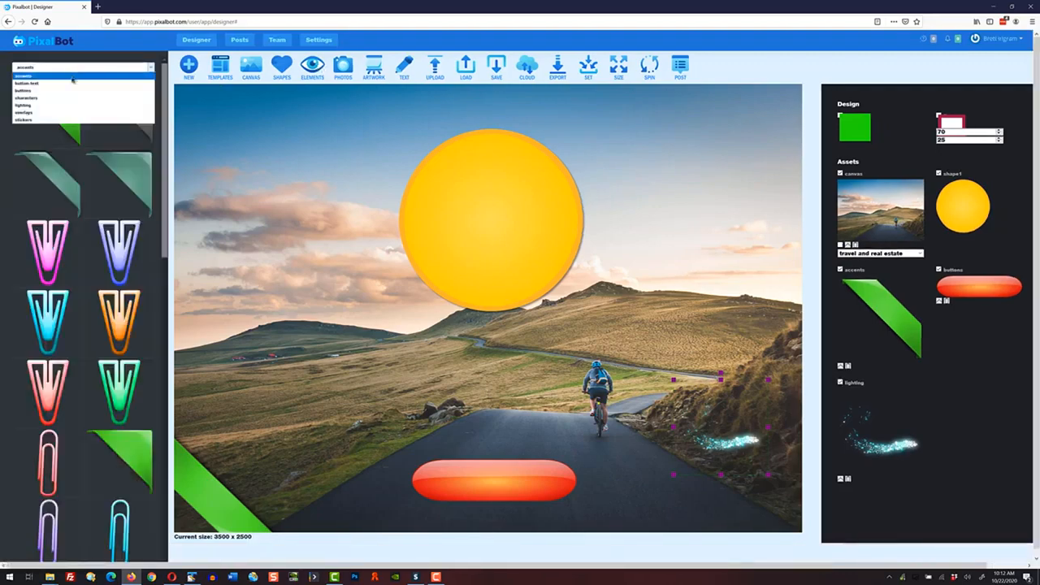
left_click(73, 105)
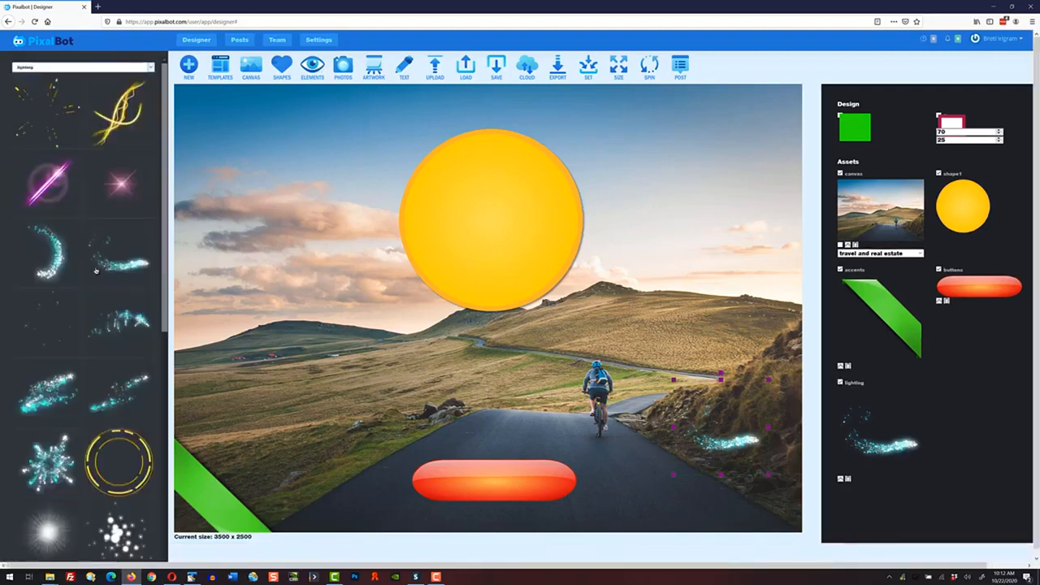
left_click(54, 265)
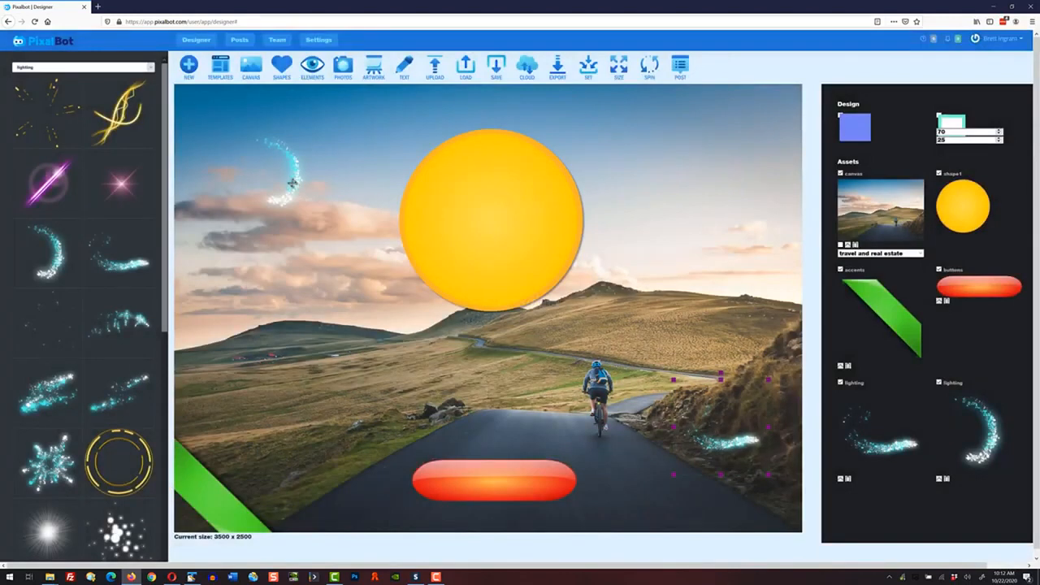
mouse_move(292, 184)
left_mouse_down()
mouse_move(262, 245)
mouse_move(257, 412)
mouse_move(265, 169)
left_mouse_up()
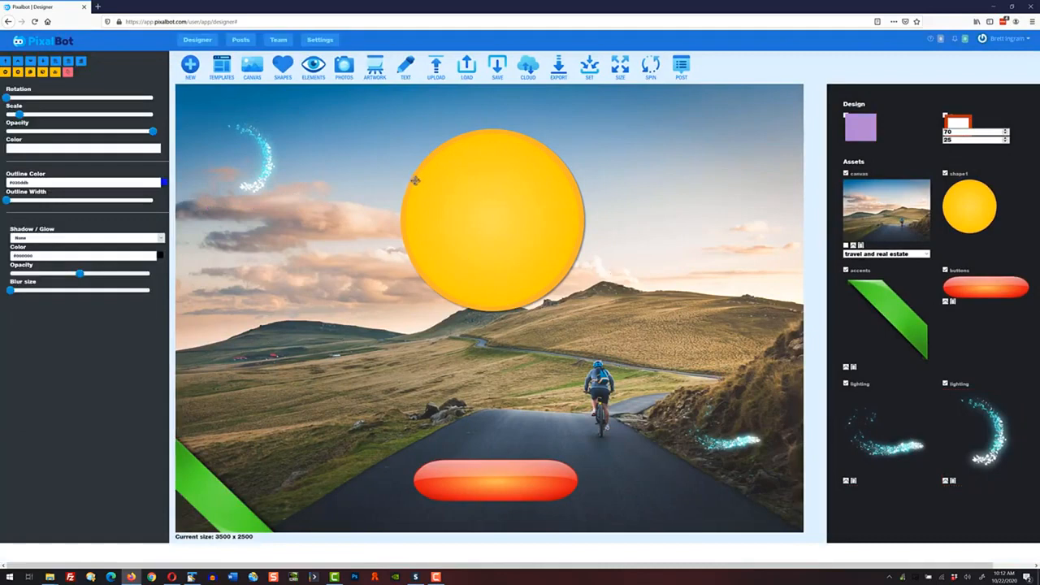
Add the diagonal stripes element from the overlays category and align it to cover the whole photo
left_click(313, 66)
left_click(81, 67)
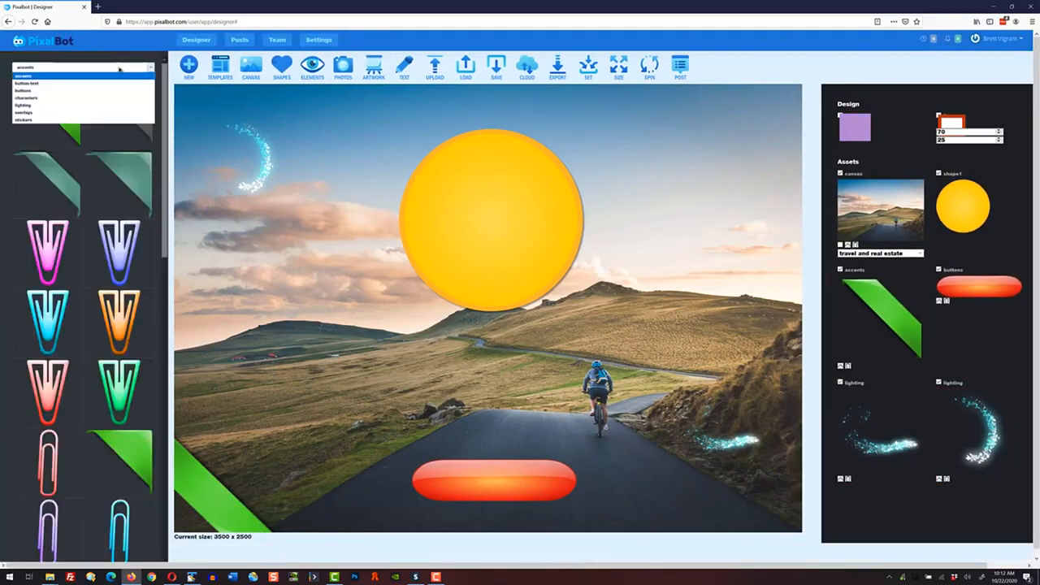
left_click(97, 115)
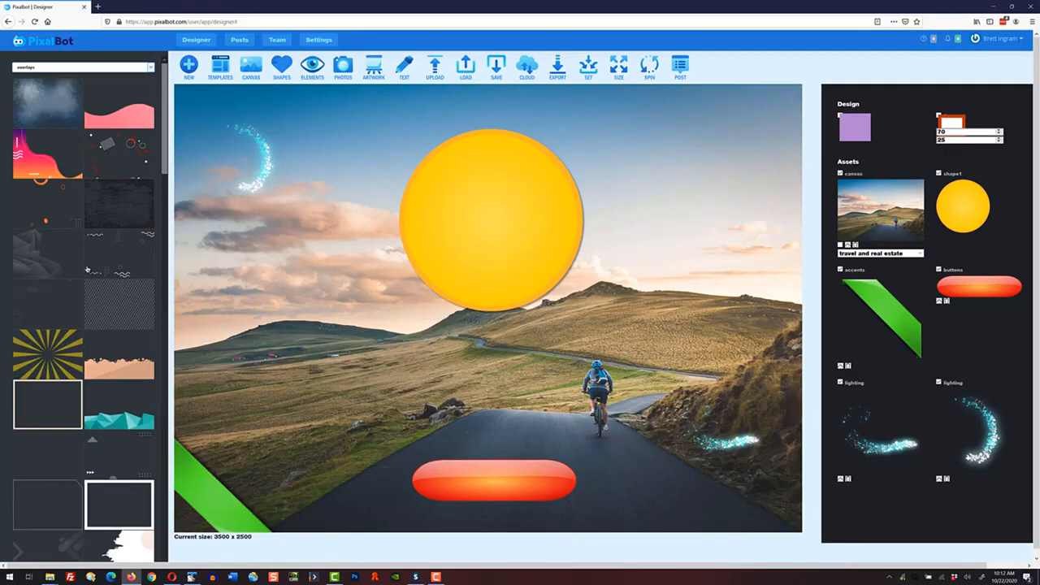
scroll(101, 326, "down", 3)
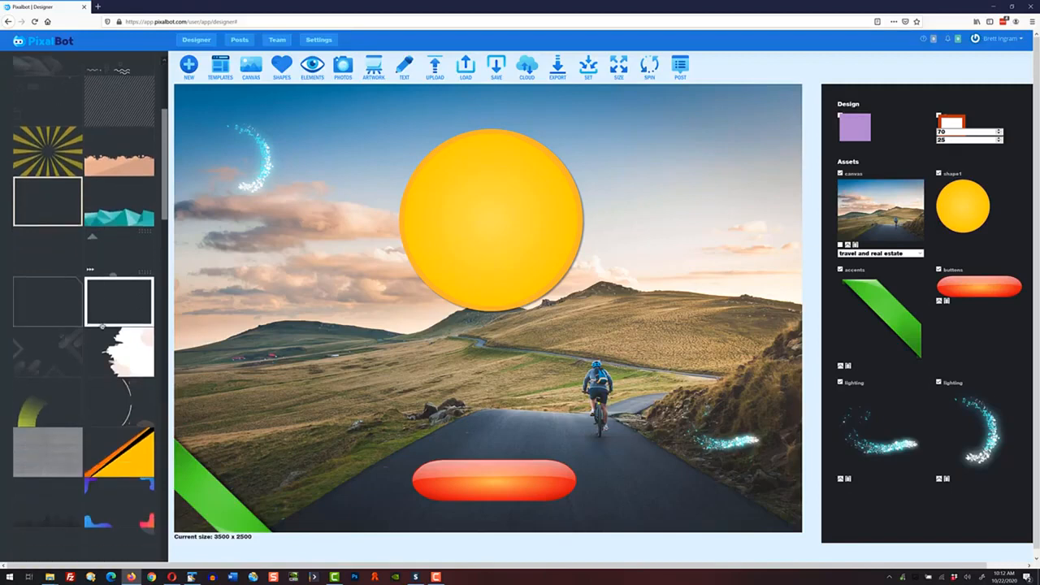
scroll(102, 326, "up", 2)
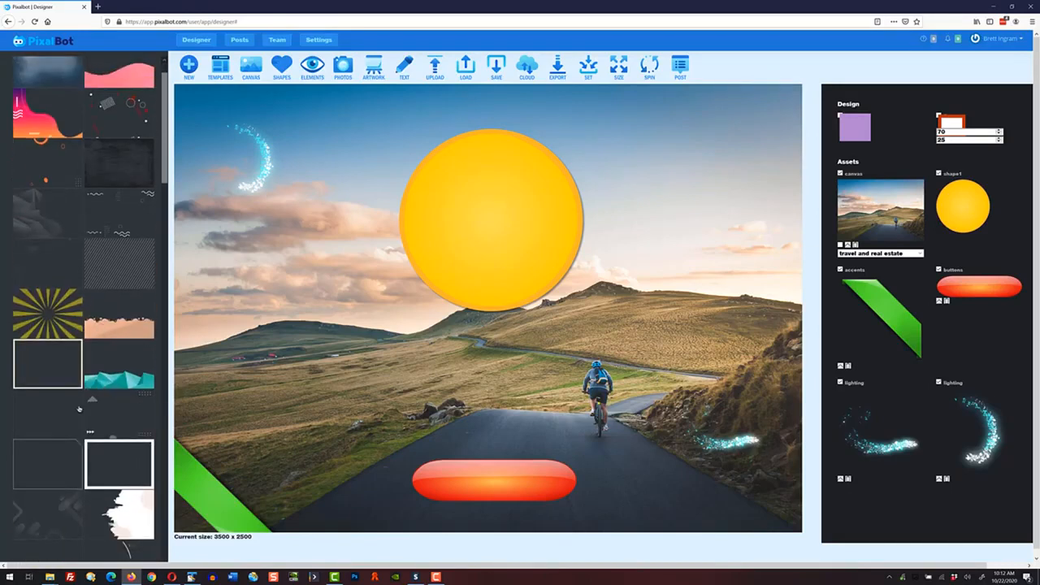
scroll(79, 408, "down", 1)
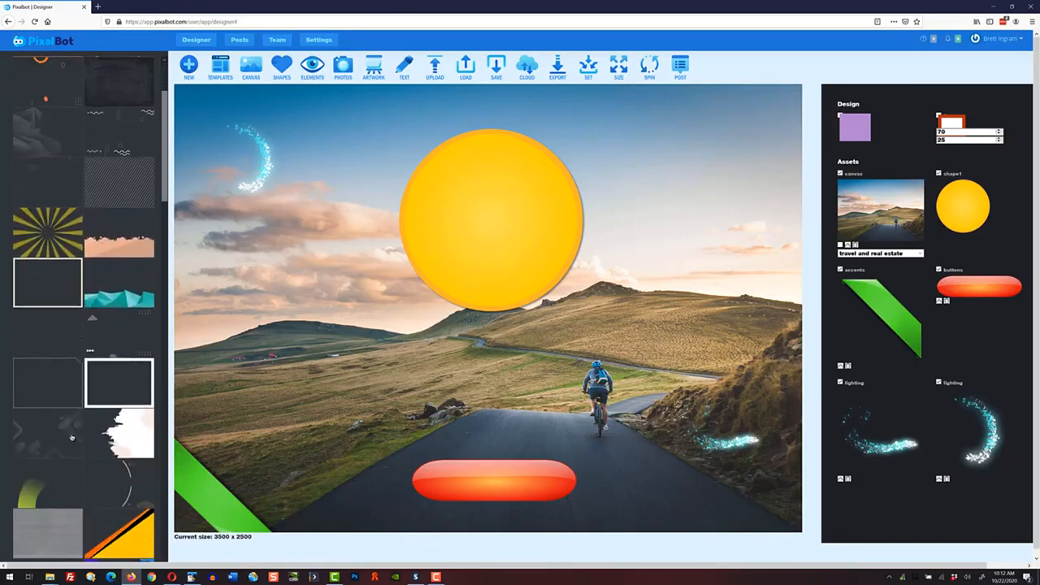
left_click(132, 188)
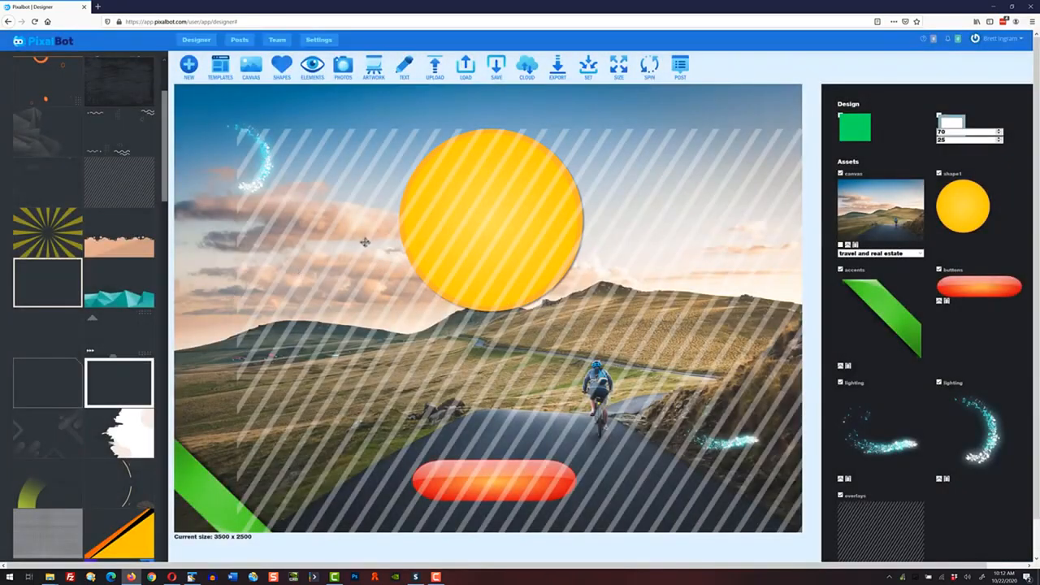
left_click_drag(365, 241, 297, 187)
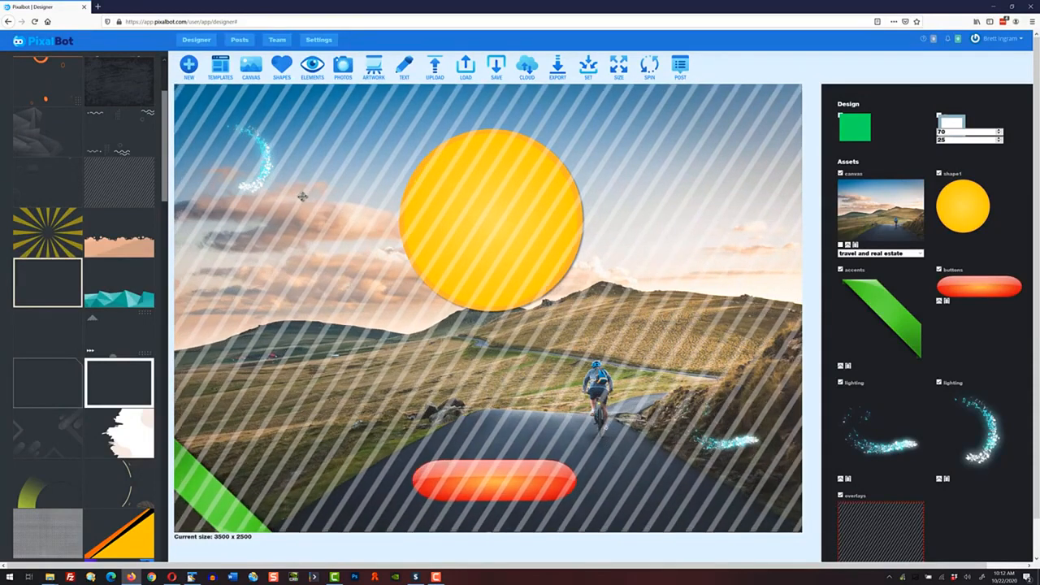
Move the stripes overlay down through the layer order so it sits behind the yellow circle but above the photo
left_click(302, 197)
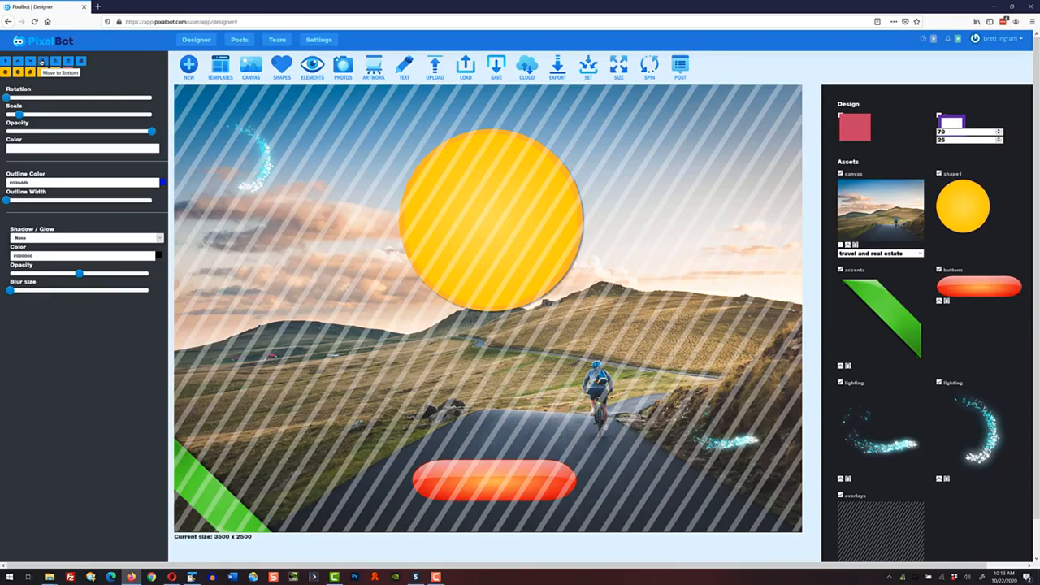
left_click(29, 62)
left_click(29, 62)
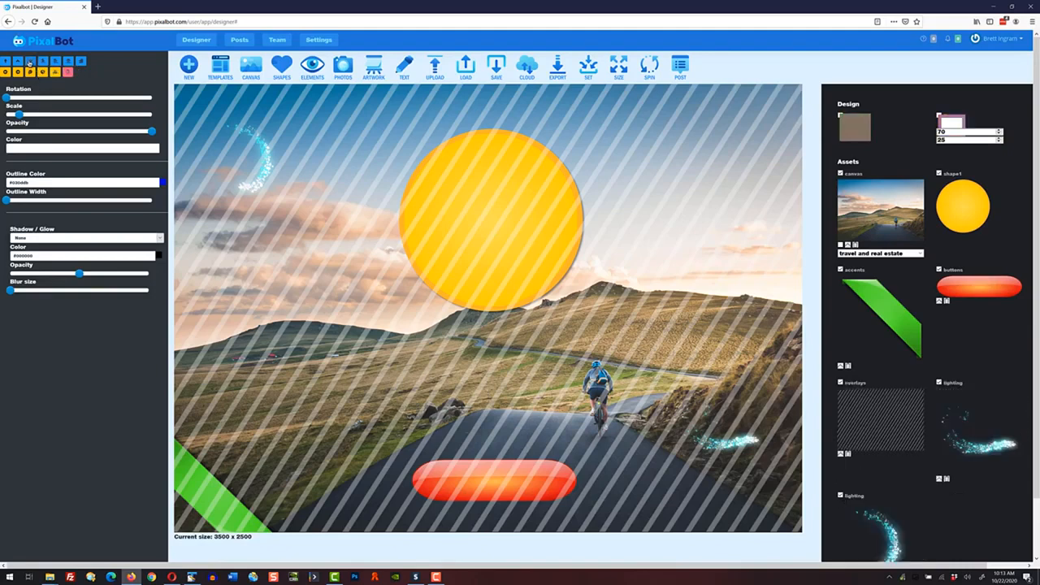
left_click(30, 62)
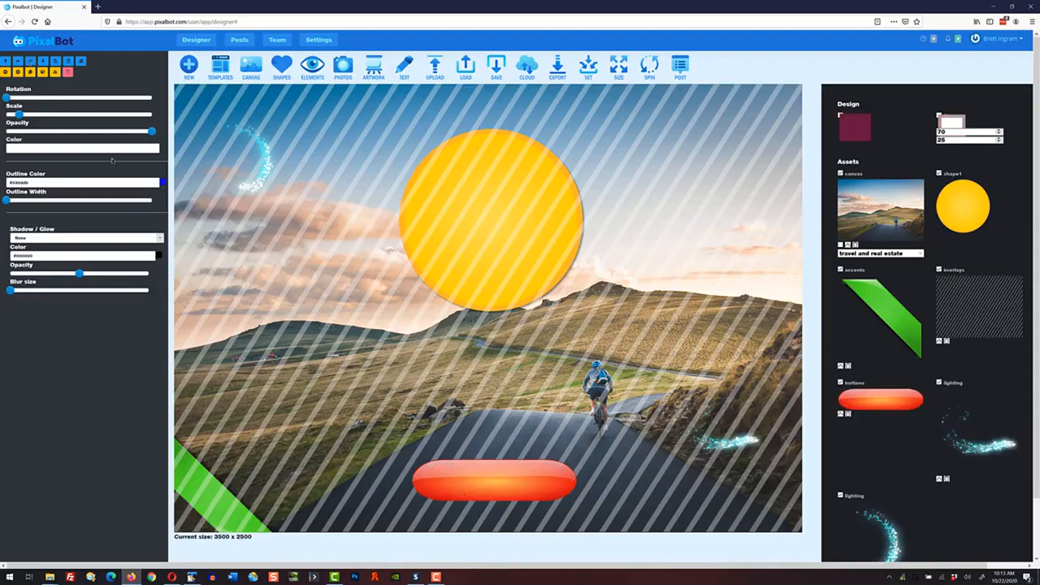
left_click(29, 61)
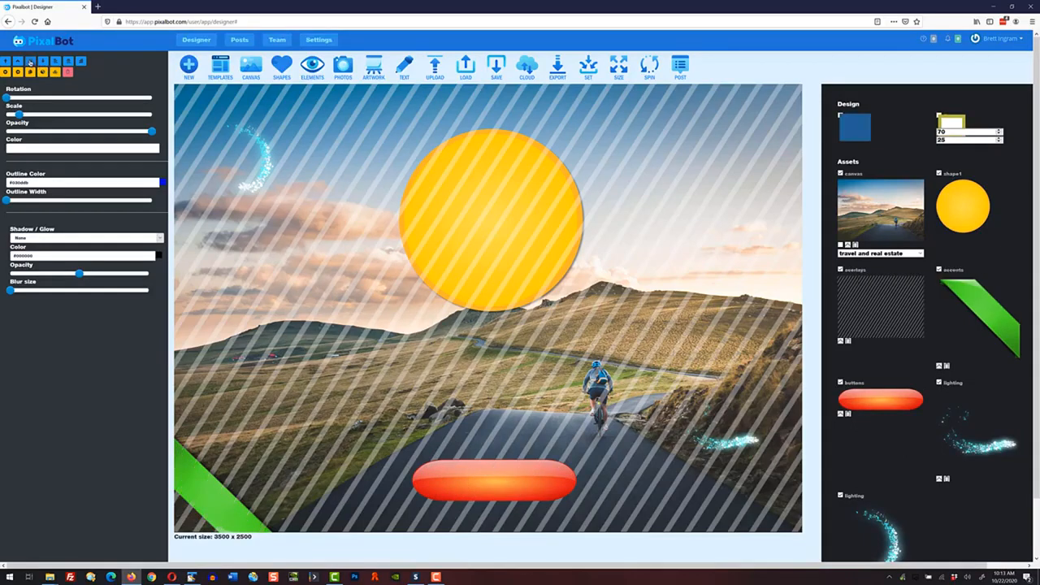
left_click(31, 63)
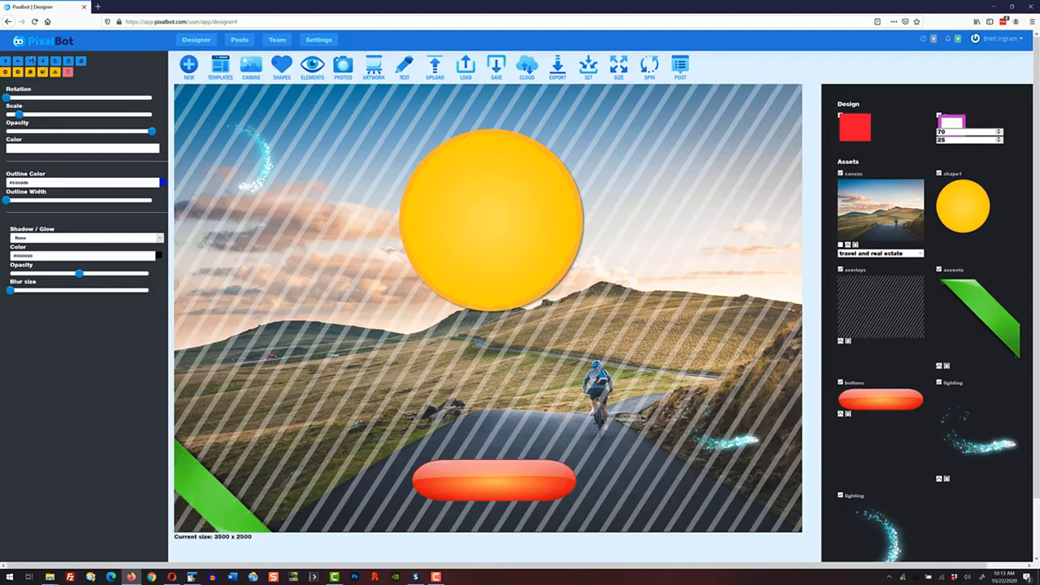
left_click(29, 62)
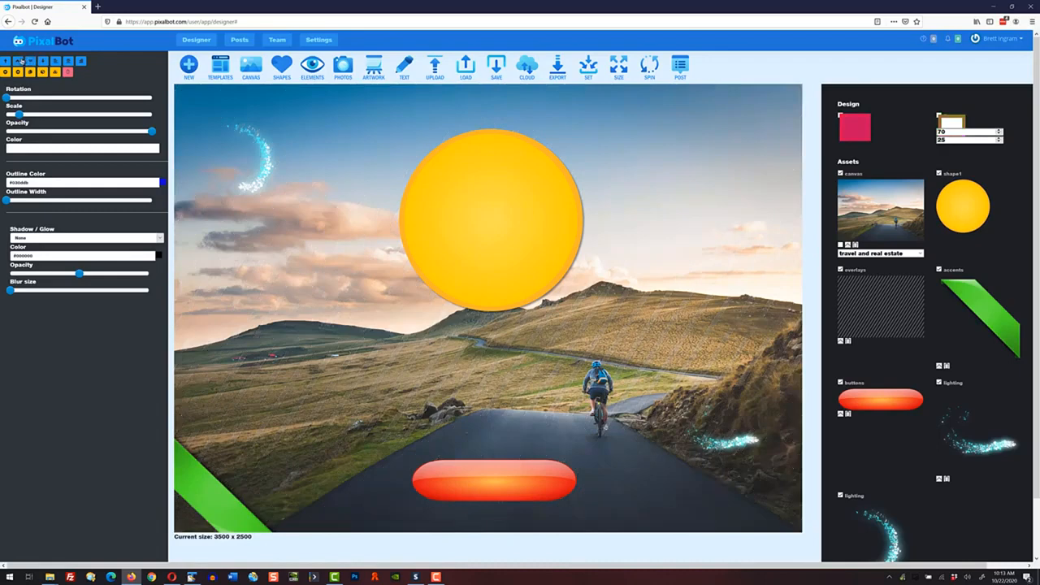
left_click(20, 62)
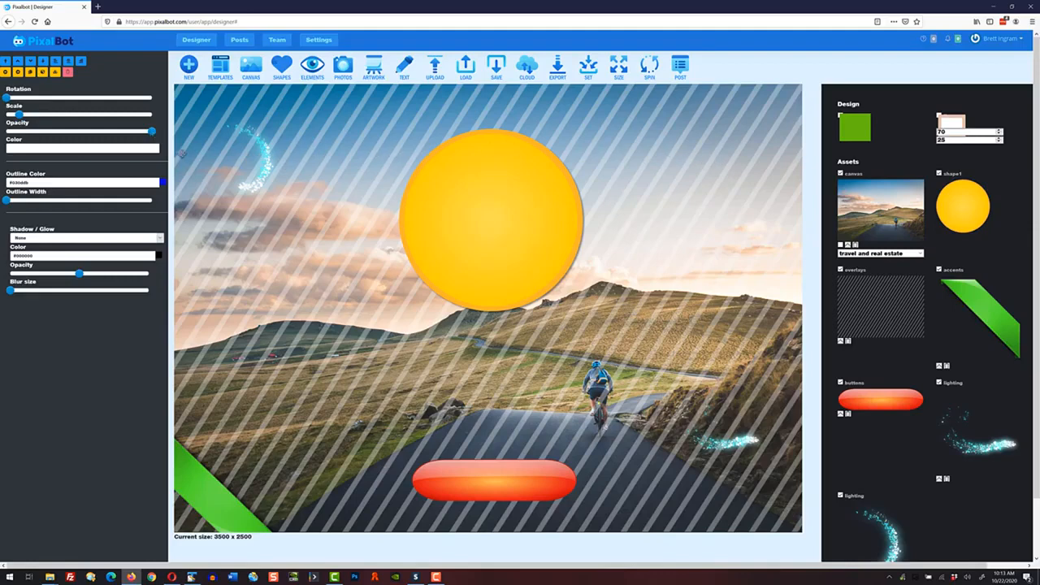
Lower the stripes overlay's opacity until the lines are faint, and delete the overlay from the design
left_click_drag(113, 131, 39, 128)
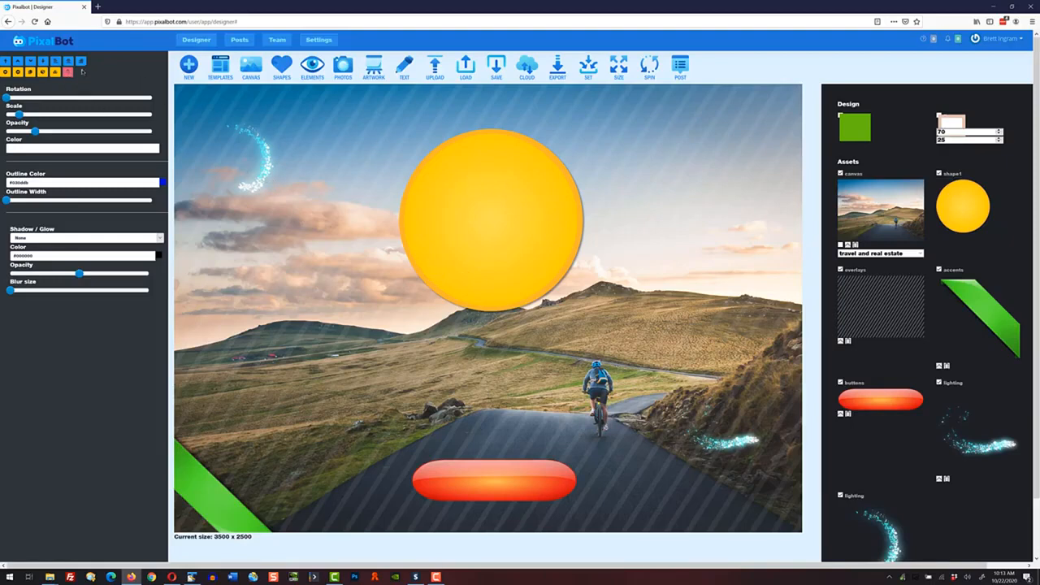
left_click(68, 72)
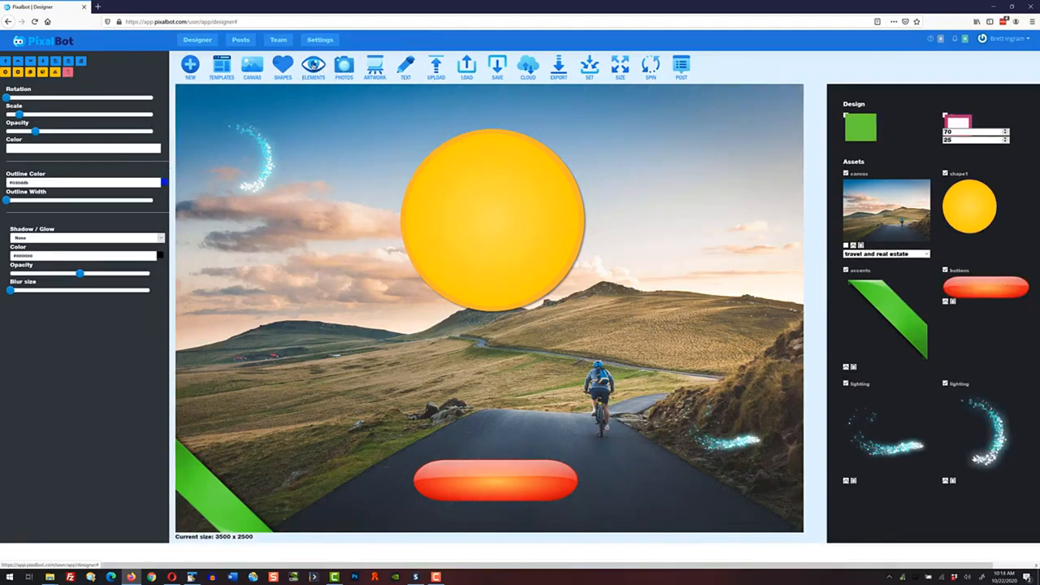
Try the faint arrows and geometric shapes overlay from the overlays category across the photo, and delete it from the design
left_click(315, 68)
scroll(102, 77, "up", 3)
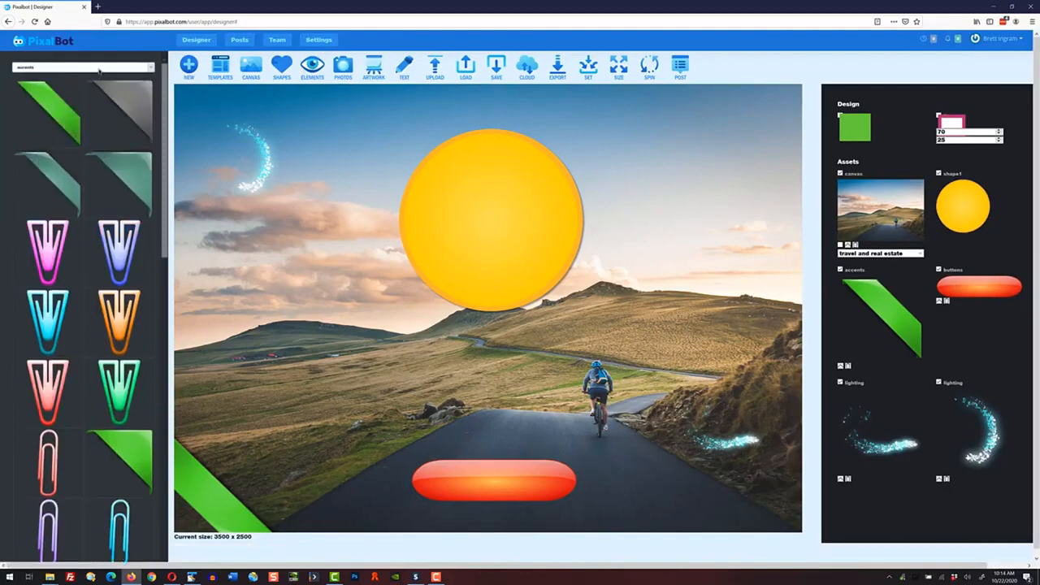
left_click(99, 69)
left_click(91, 117)
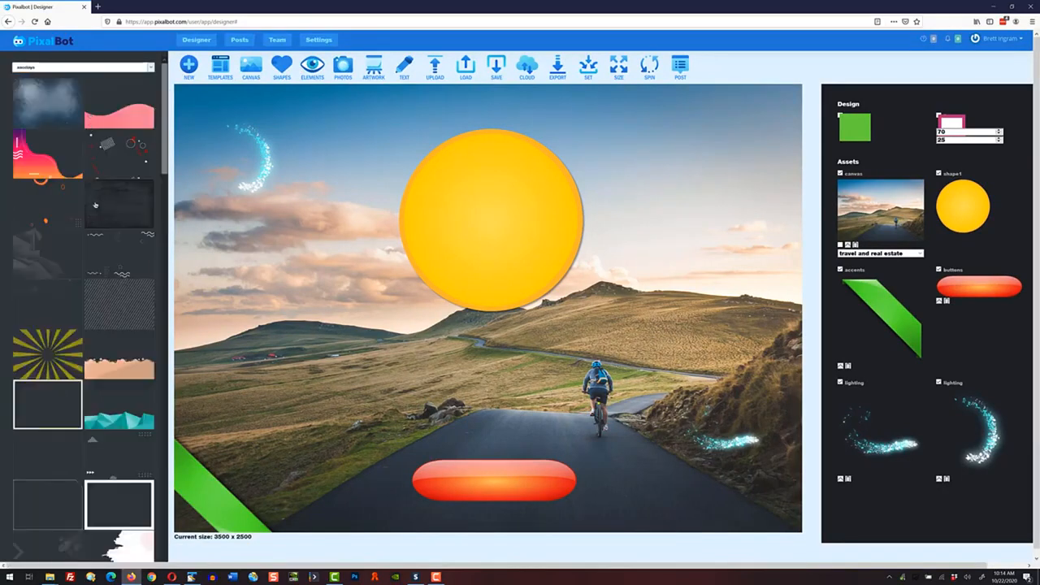
scroll(117, 357, "down", 5)
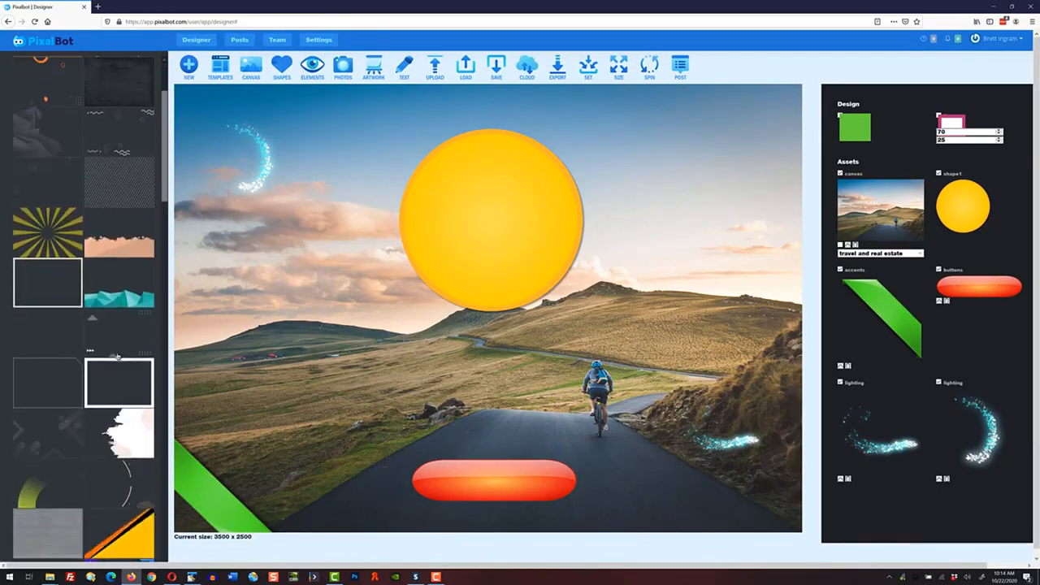
left_click(61, 307)
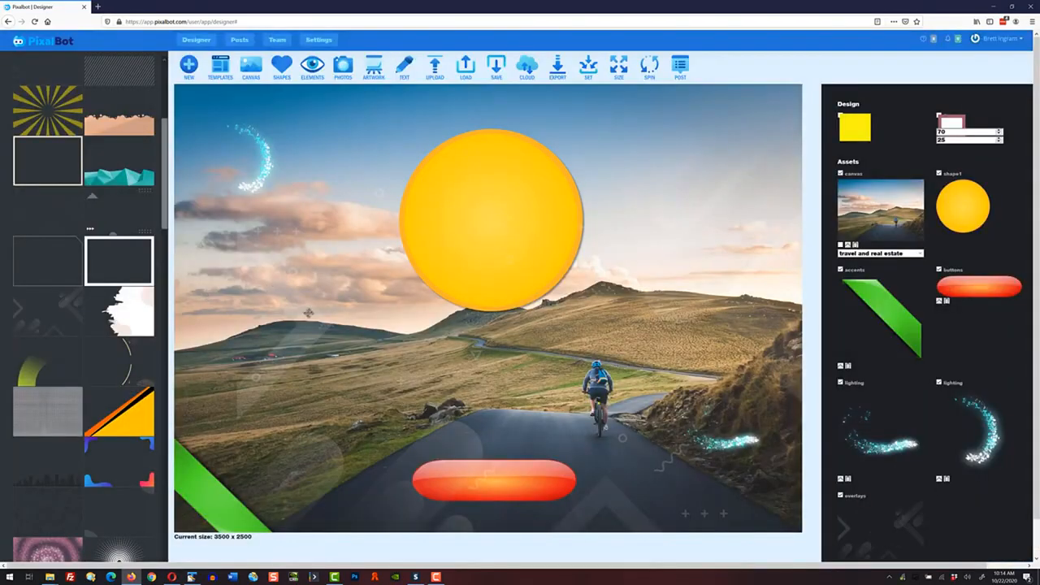
left_click_drag(308, 312, 243, 290)
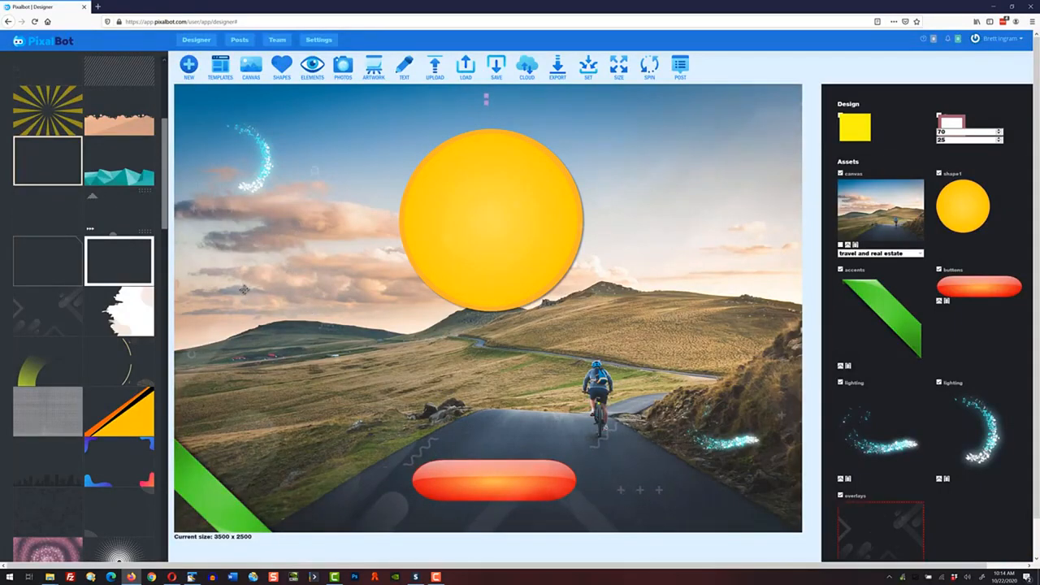
left_click_drag(243, 290, 246, 269)
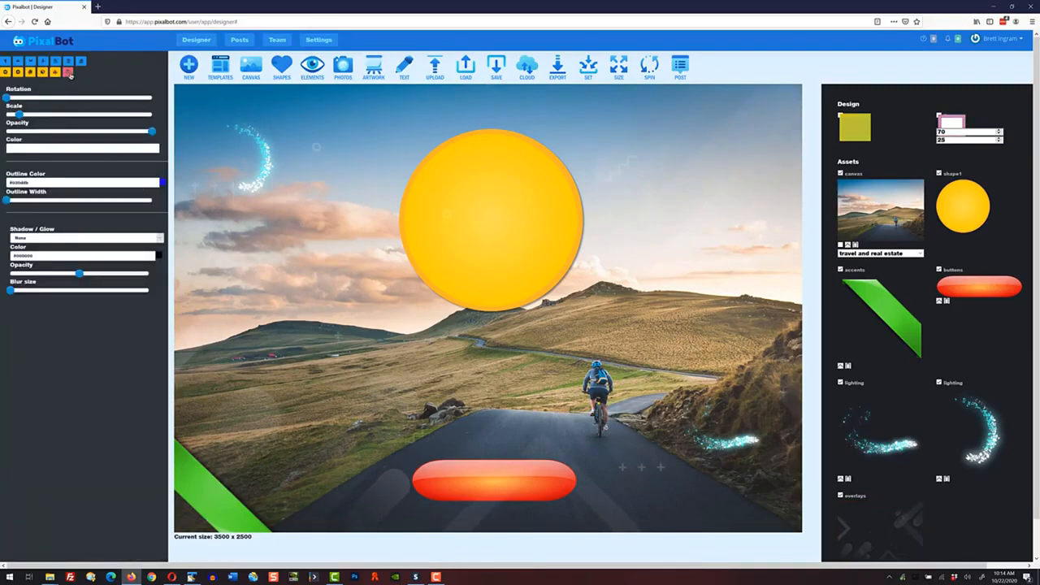
left_click(69, 73)
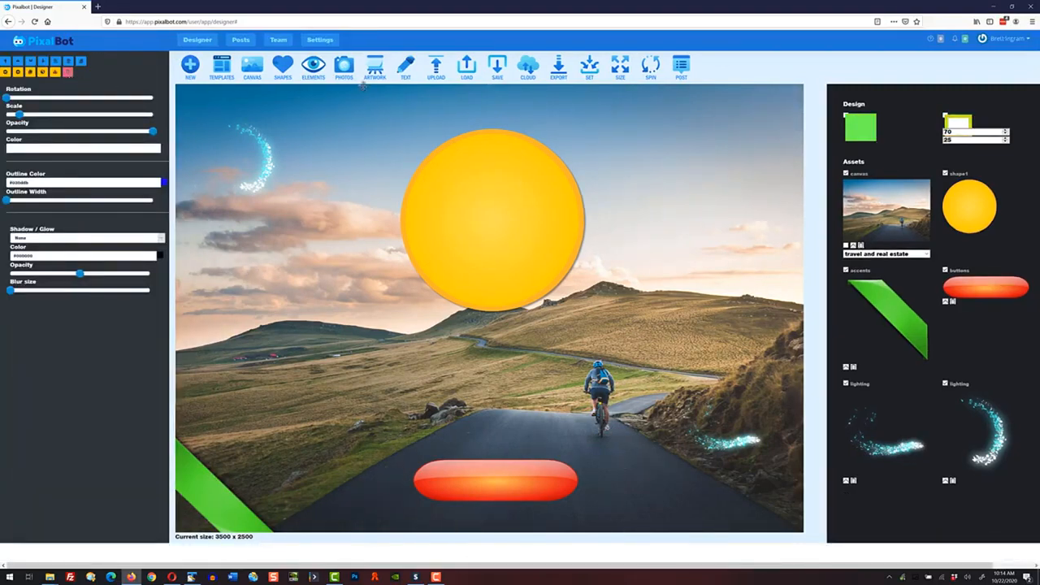
Add the pink and orange wave element from the overlays category and align it with the canvas's upper-left corner to cover the canvas
left_click(323, 69)
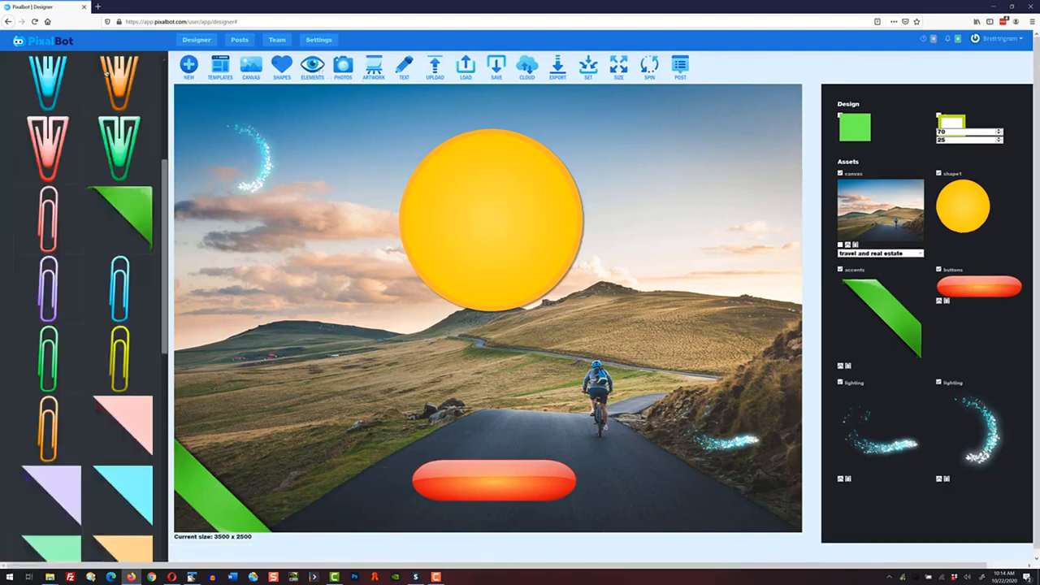
scroll(122, 162, "up", 5)
left_click(81, 67)
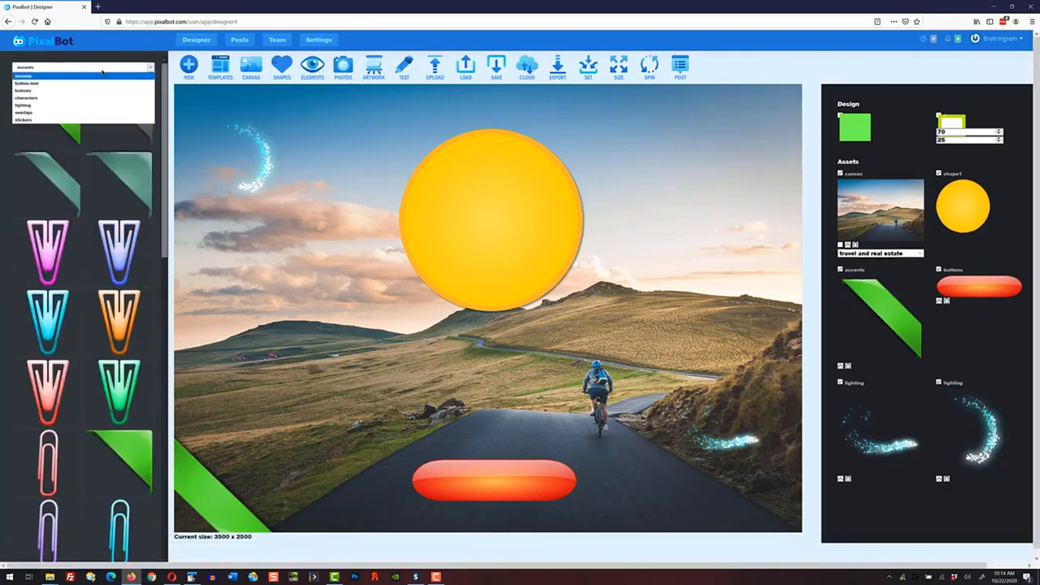
left_click(77, 114)
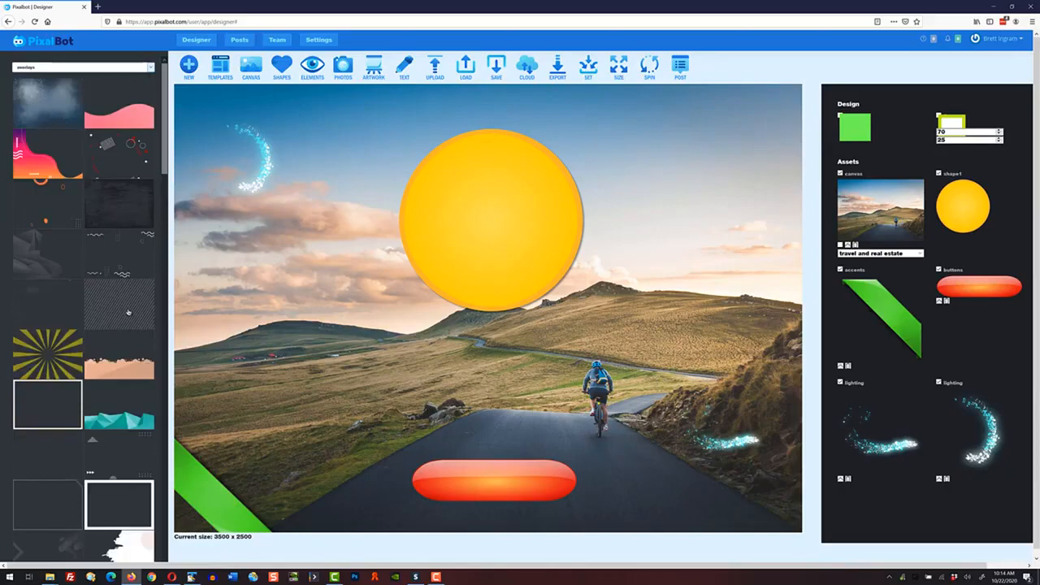
left_click(33, 159)
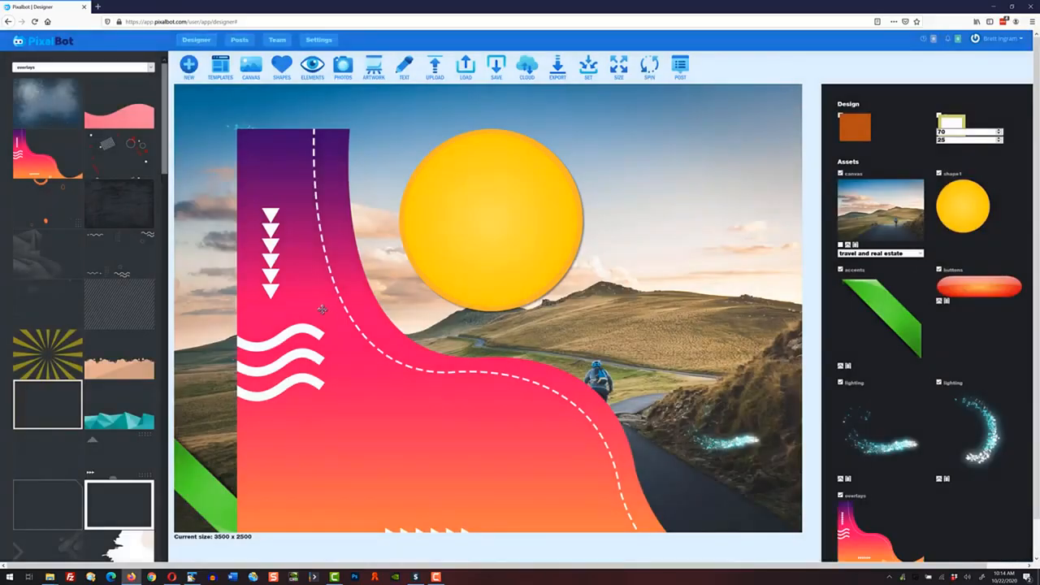
left_click_drag(321, 310, 270, 280)
left_click_drag(178, 92, 167, 88)
left_click_drag(272, 288, 265, 282)
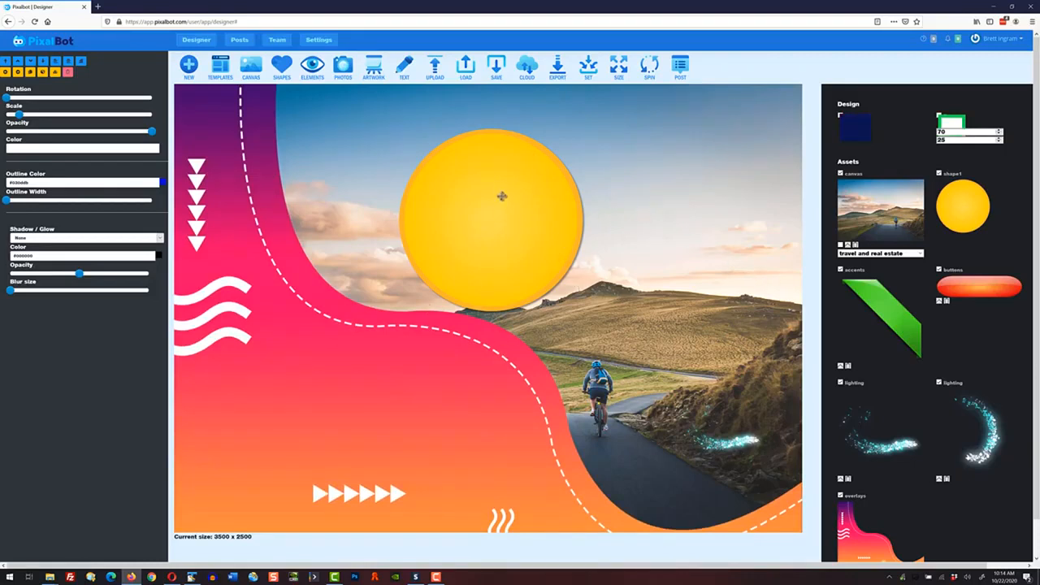
Move the yellow circle down onto the curve of the pink wave overlay and bring it in front of the overlay
left_click_drag(483, 225, 424, 346)
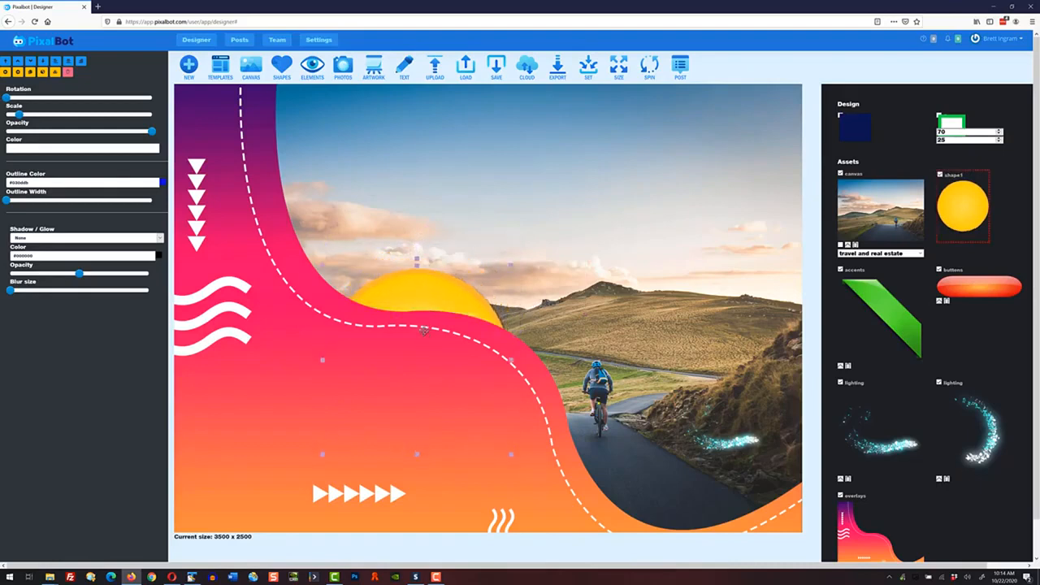
left_click(6, 62)
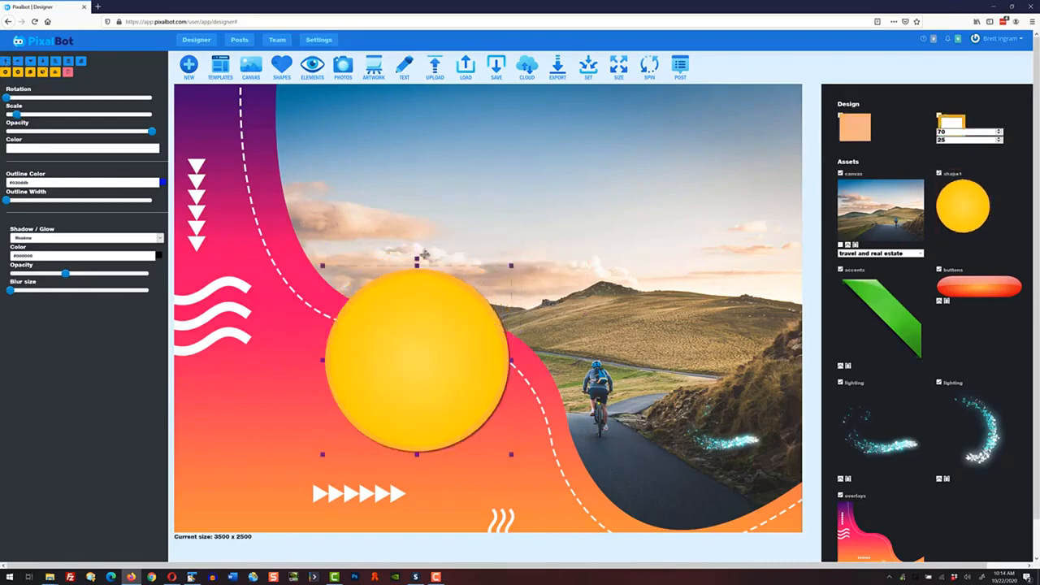
left_click_drag(450, 322, 424, 331)
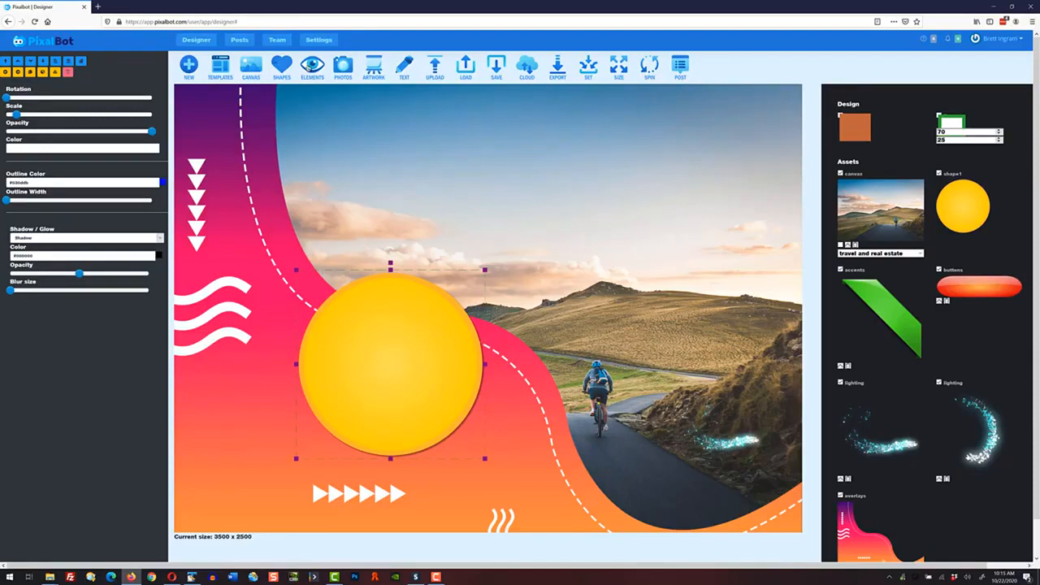
Add the Half Price sticker from the stickers elements and place it in the sky at the photo's upper right
left_click(189, 74)
left_click(150, 68)
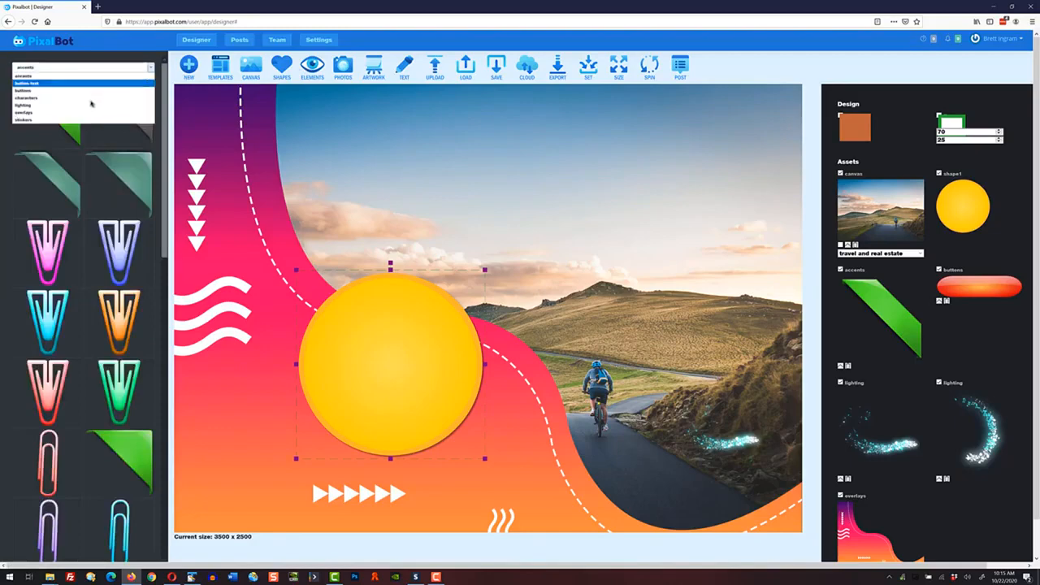
left_click(78, 122)
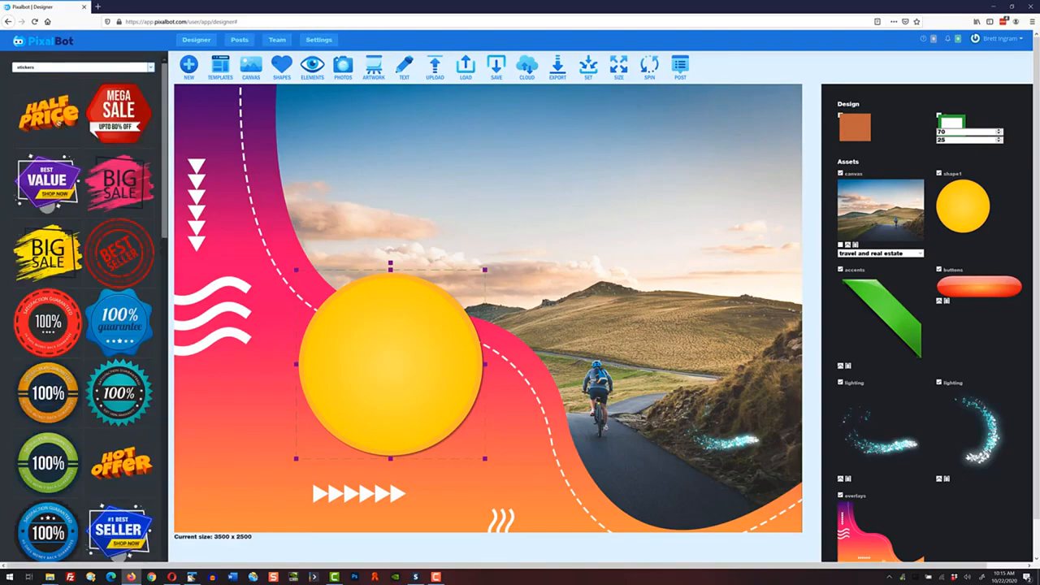
left_click_drag(345, 184, 747, 117)
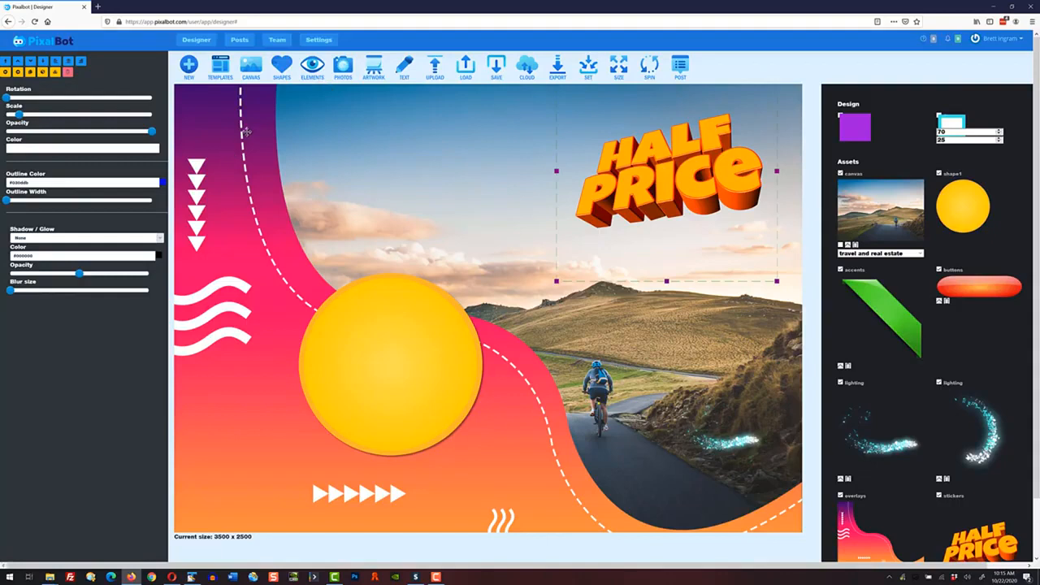
Add the brown leather bag photo from the travel and real estate category, scale it down and place it on the yellow circle
left_click(340, 74)
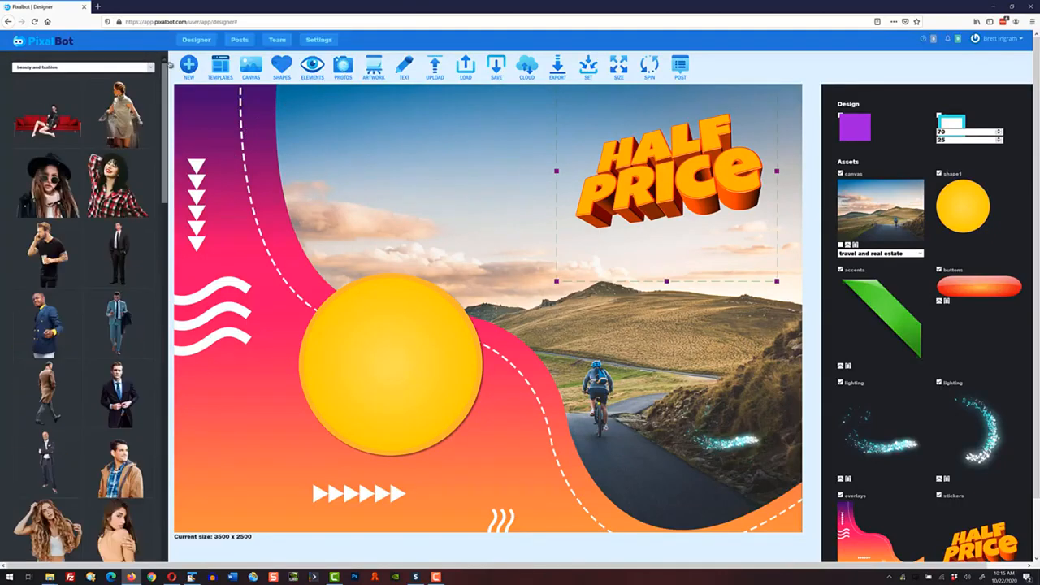
left_click(81, 67)
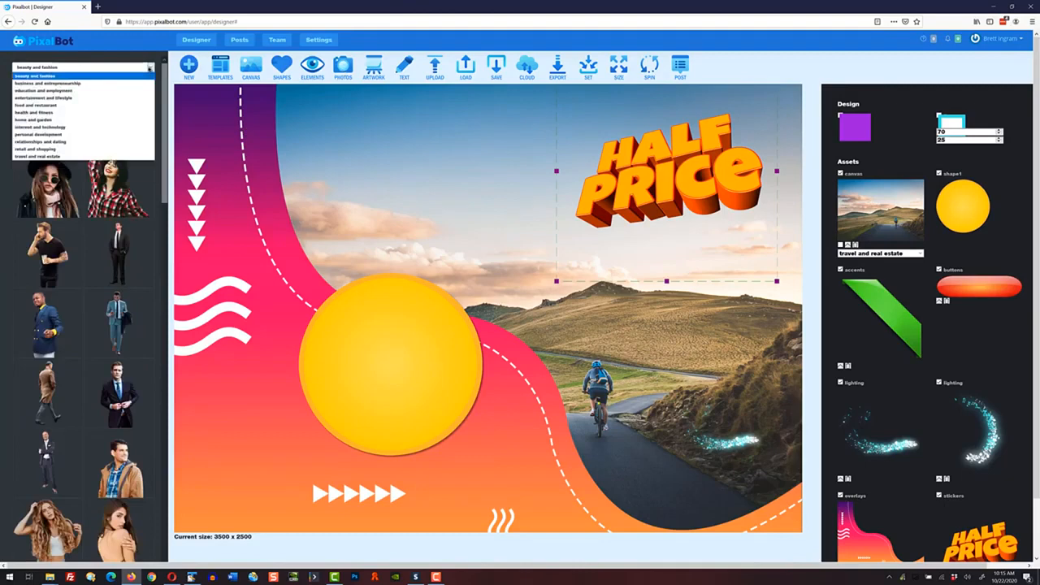
left_click(82, 155)
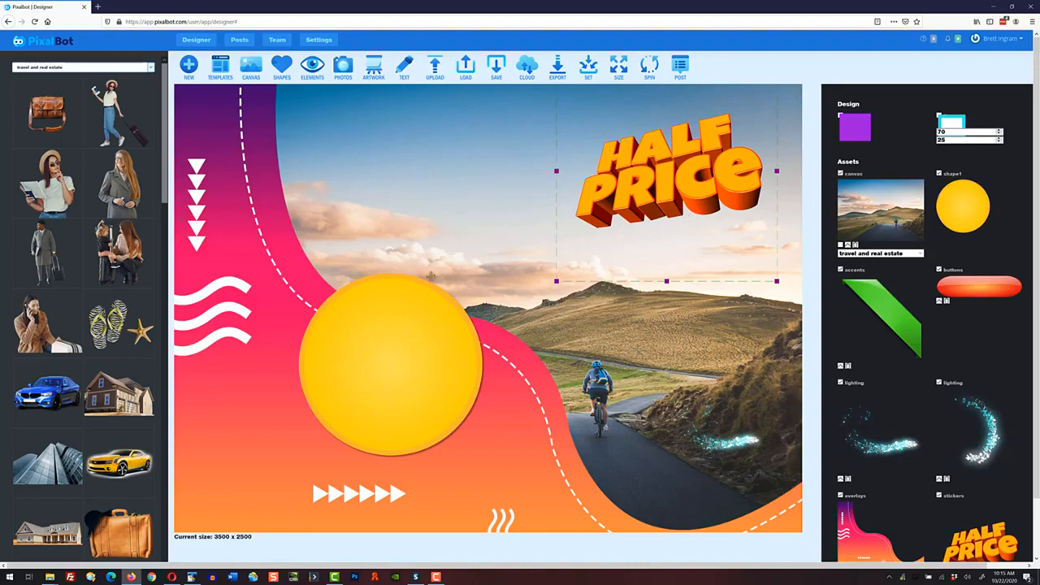
left_click(72, 129)
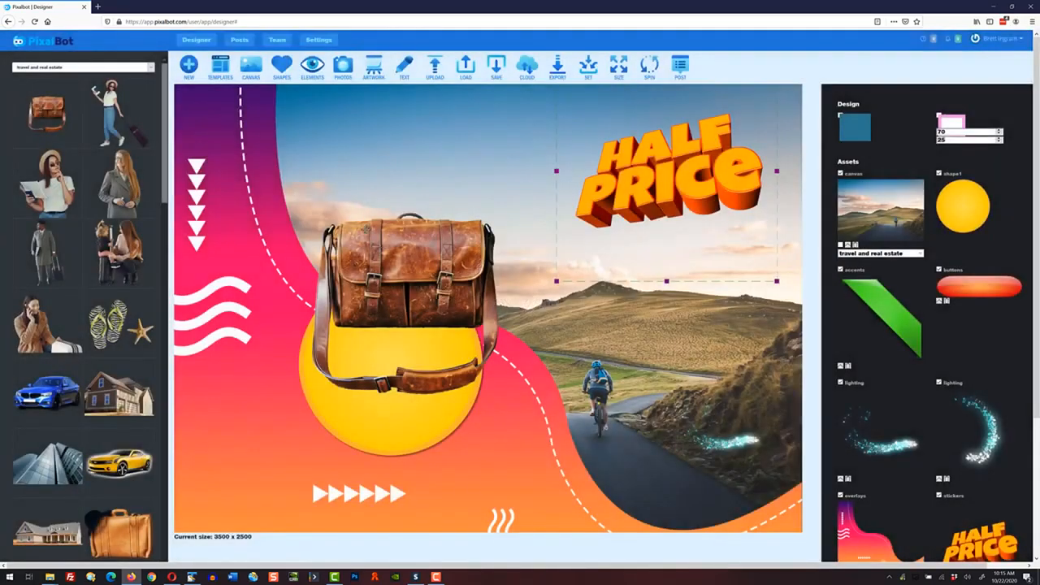
left_click(419, 261)
left_click_drag(402, 202, 384, 293)
left_click_drag(569, 218, 417, 343)
Move the Half Price sticker directly above the bag so it overlaps the upper edge of the yellow circle
left_click_drag(668, 185, 385, 277)
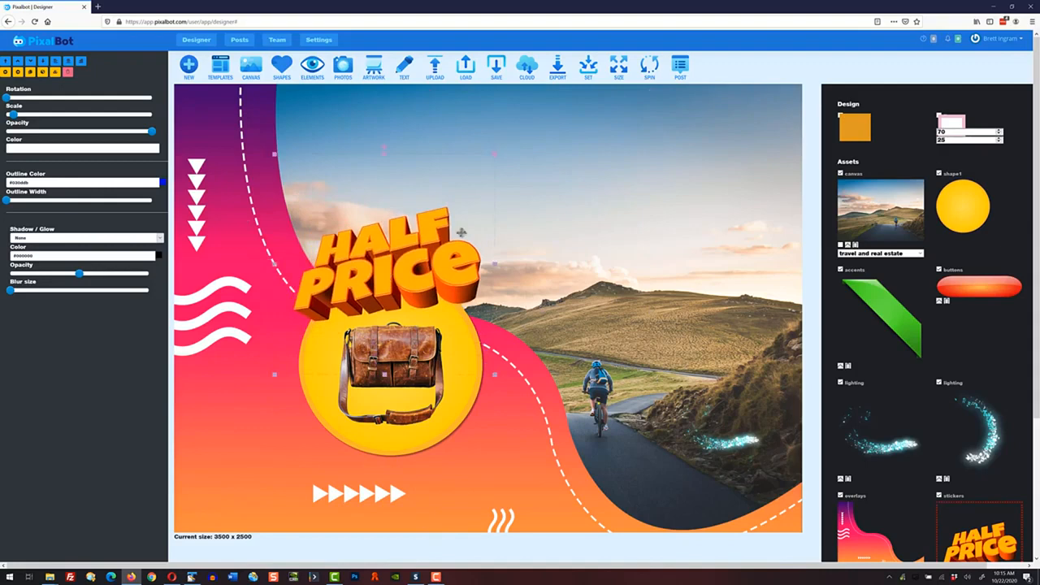
left_click(694, 164)
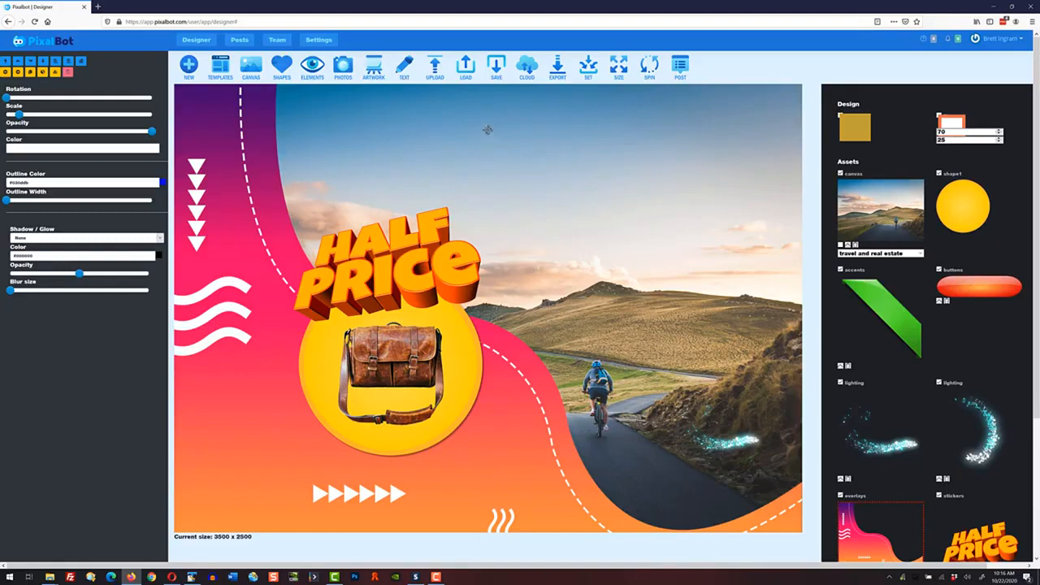
Add the desk globe artwork from the travel and real estate category and place it in the canvas's lower-left corner
left_click(378, 69)
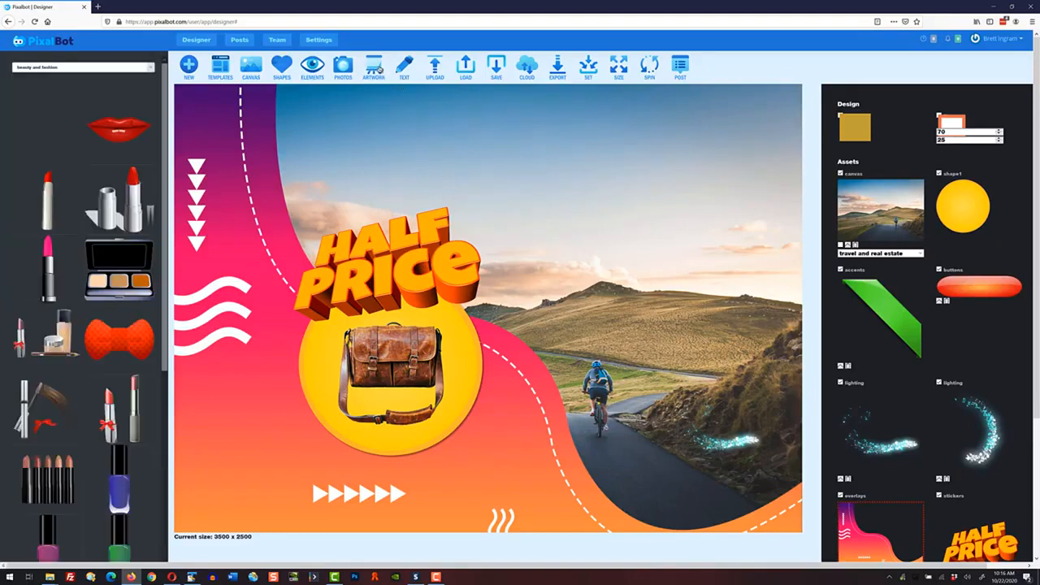
left_click(127, 69)
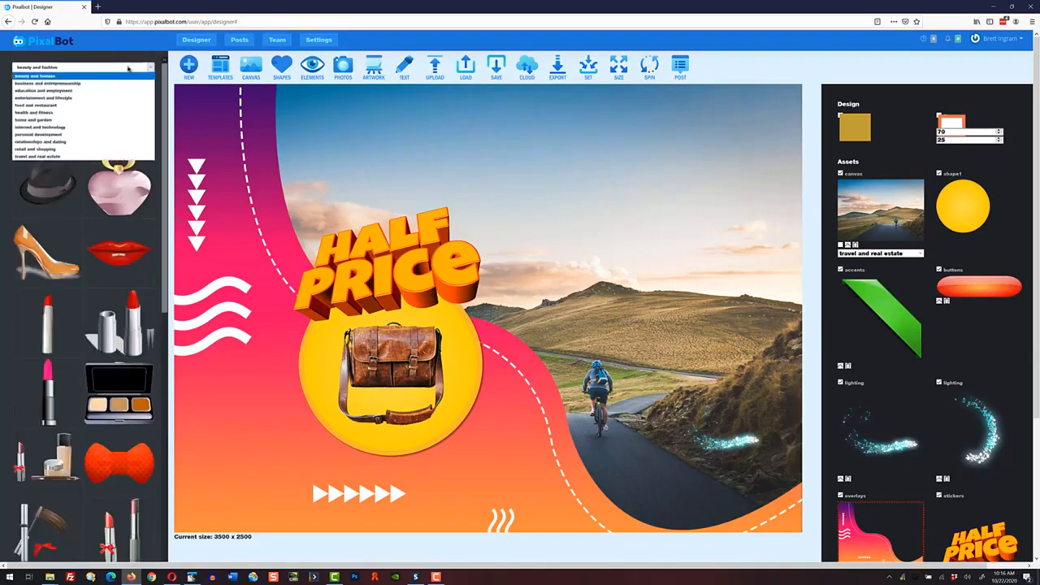
left_click(96, 156)
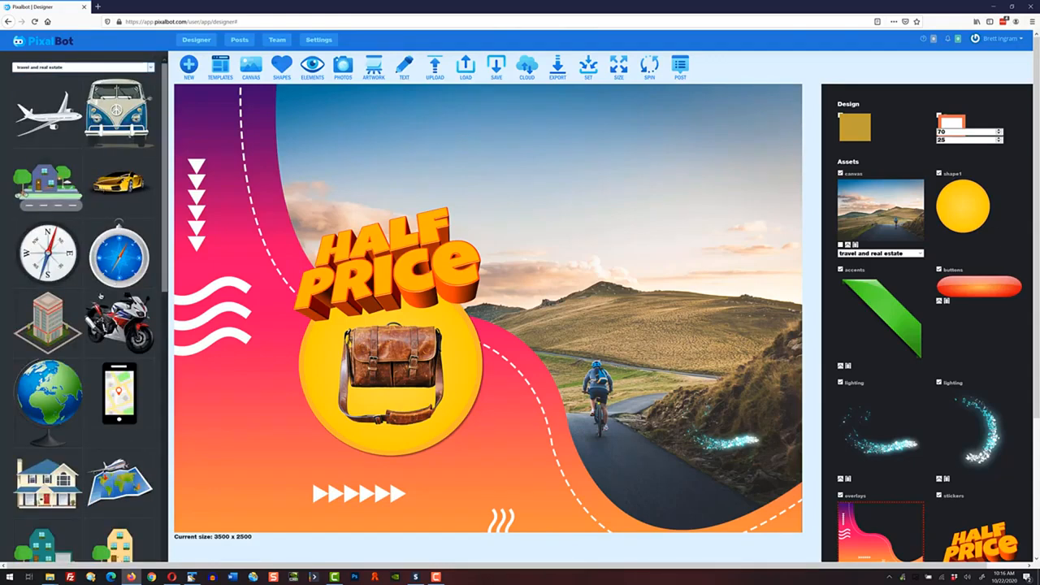
scroll(101, 309, "down", 3)
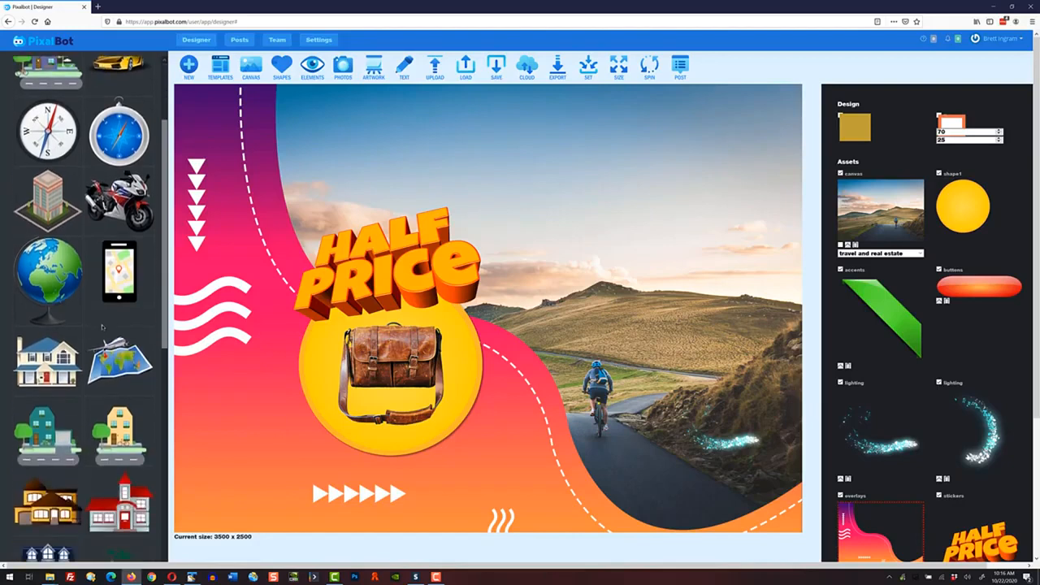
scroll(100, 322, "down", 4)
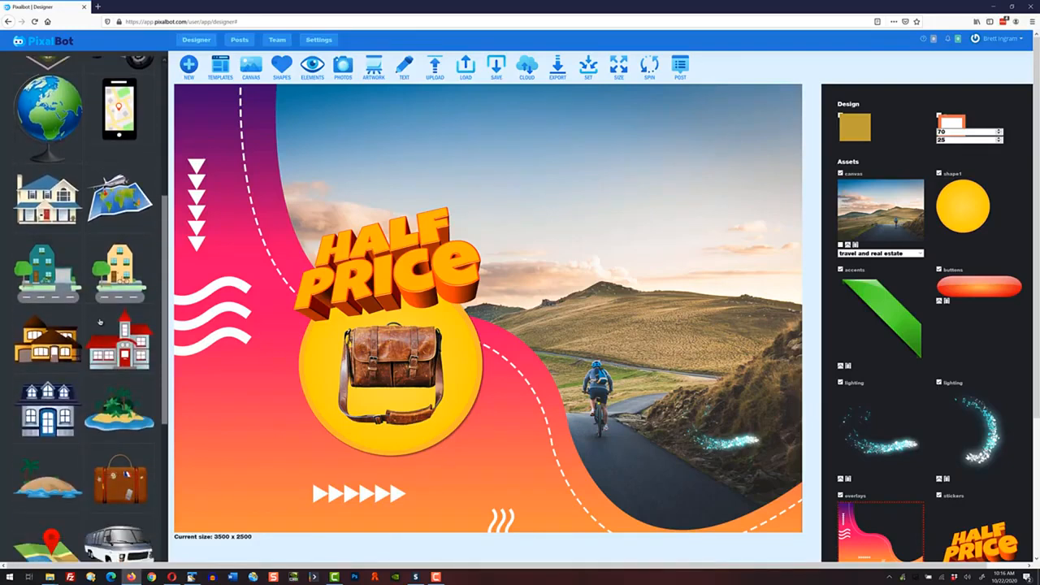
scroll(99, 322, "up", 4)
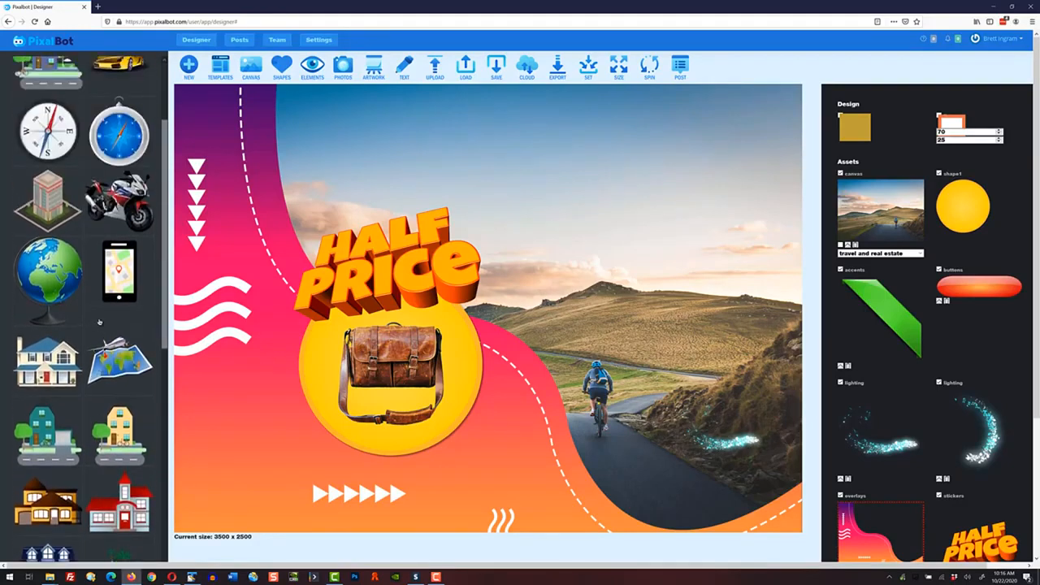
left_click(60, 281)
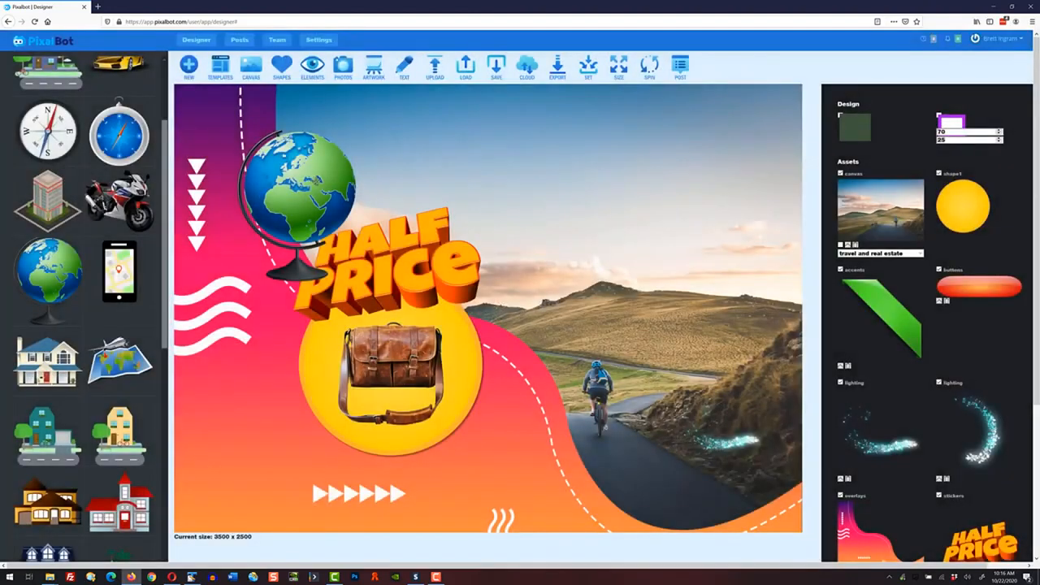
left_click_drag(298, 188, 249, 427)
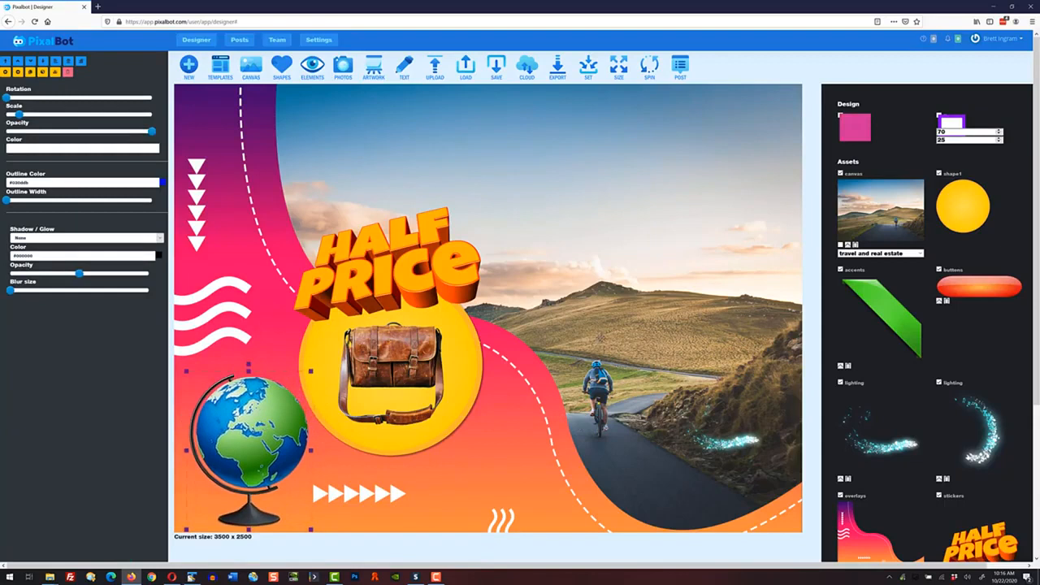